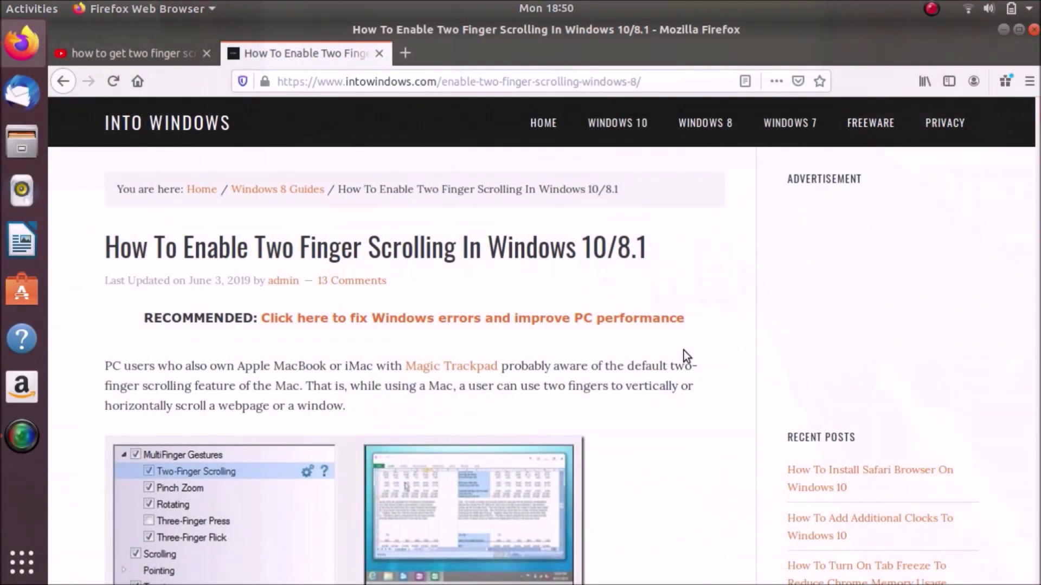
# Step: Scroll up and down through the intowindows two-finger scrolling article
pyautogui.scroll(-1, 684, 351)
pyautogui.scroll(-15, 684, 350)
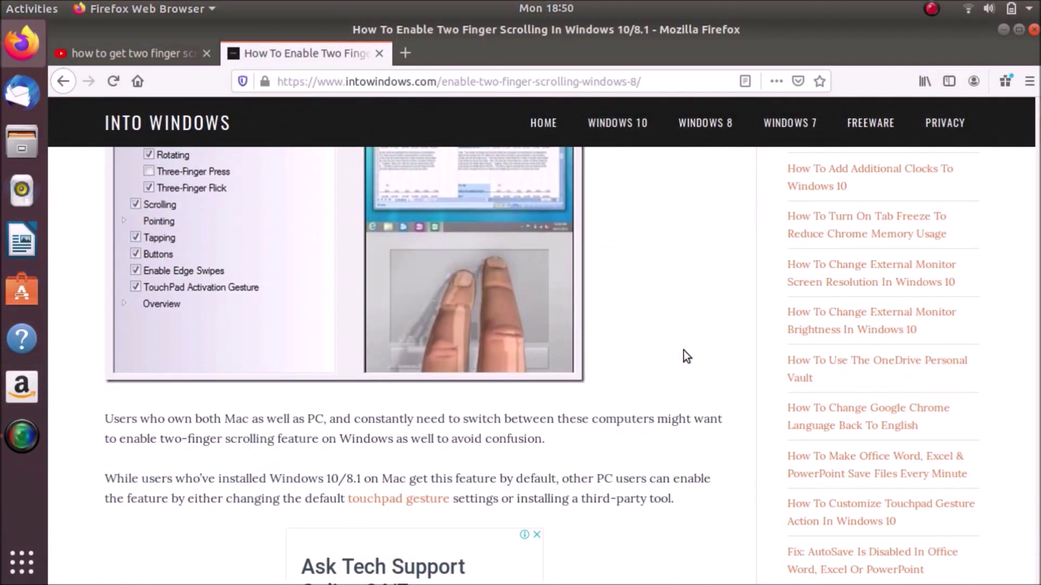
pyautogui.scroll(-5, 684, 350)
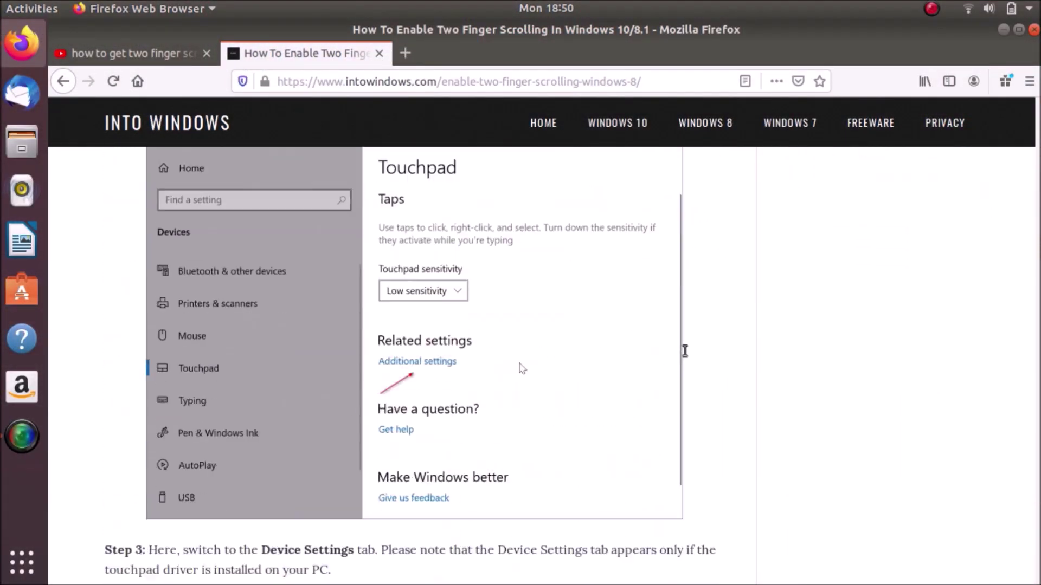
pyautogui.scroll(20, 684, 350)
pyautogui.scroll(4, 685, 350)
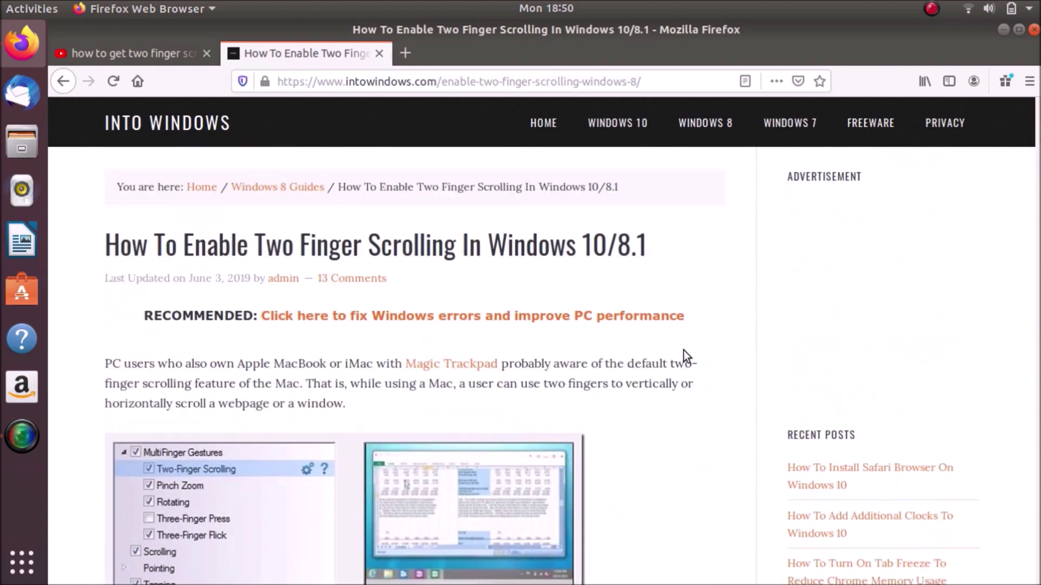
pyautogui.scroll(-2, 684, 351)
pyautogui.scroll(2, 688, 333)
pyautogui.scroll(-3, 721, 271)
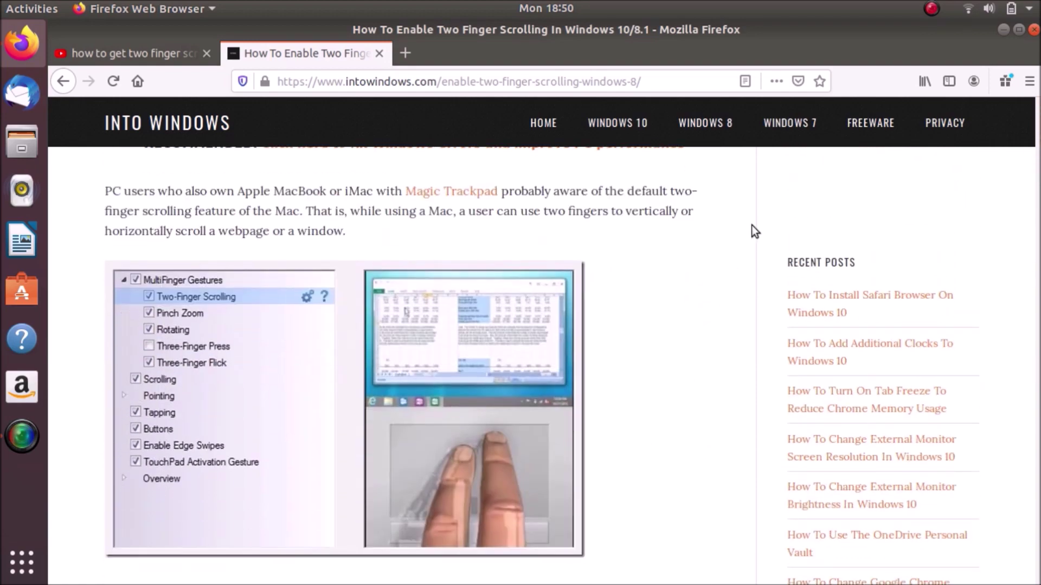
# Step: Try the page context menu, then launch the system Settings app from the top-bar system menu
pyautogui.rightClick(630, 233)
pyautogui.click(597, 235)
pyautogui.rightClick(681, 287)
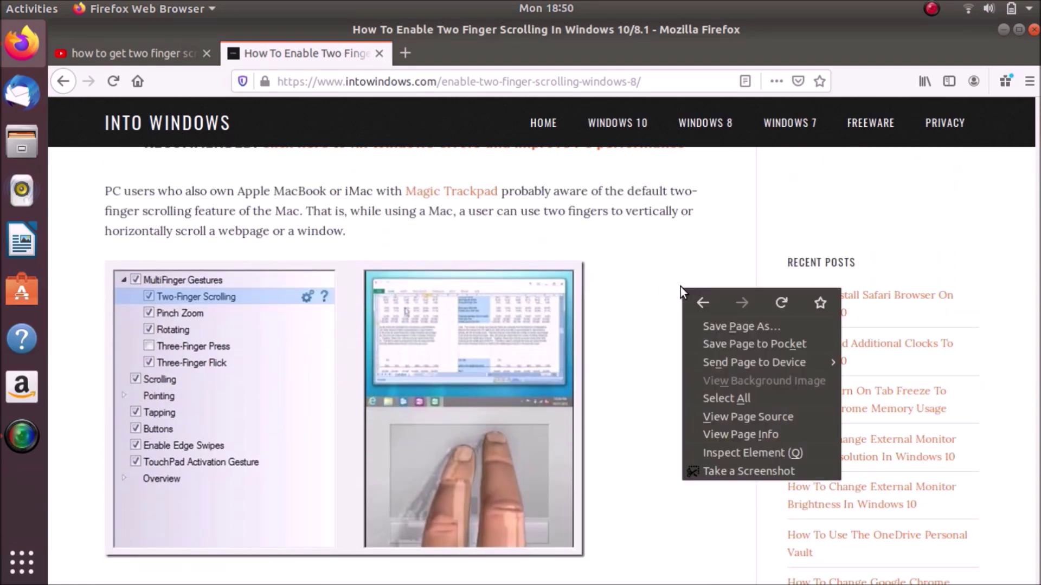
pyautogui.click(1010, 9)
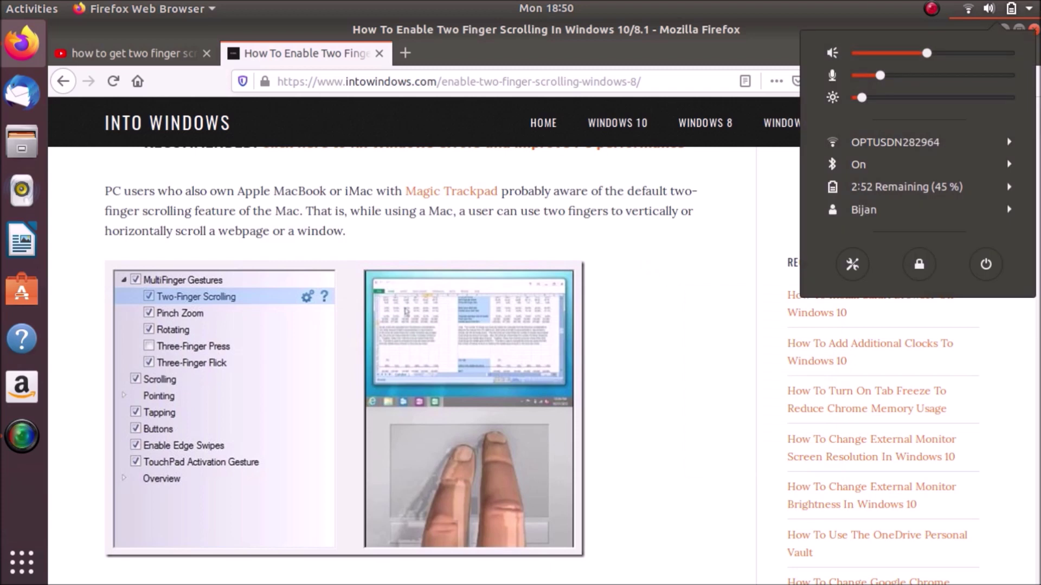
pyautogui.click(852, 265)
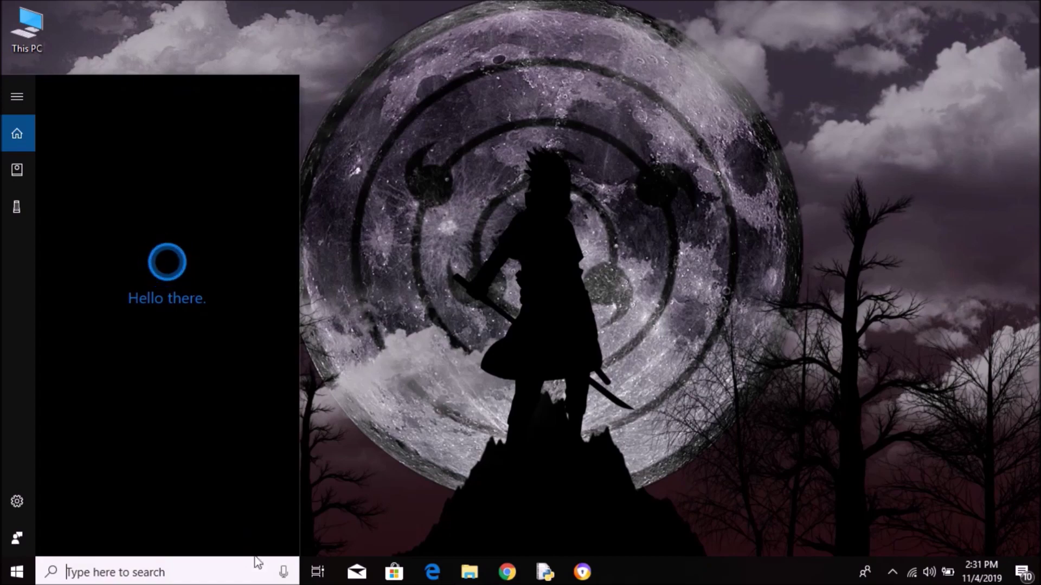
# Step: Search 'touch' and open the Touchpad settings best match
pyautogui.write('touch')
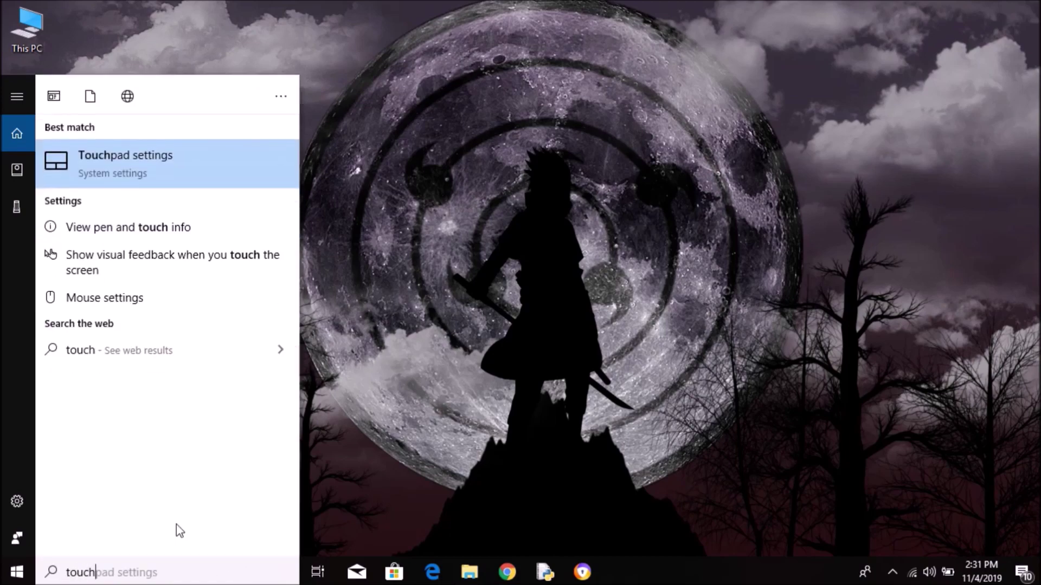
pyautogui.click(143, 172)
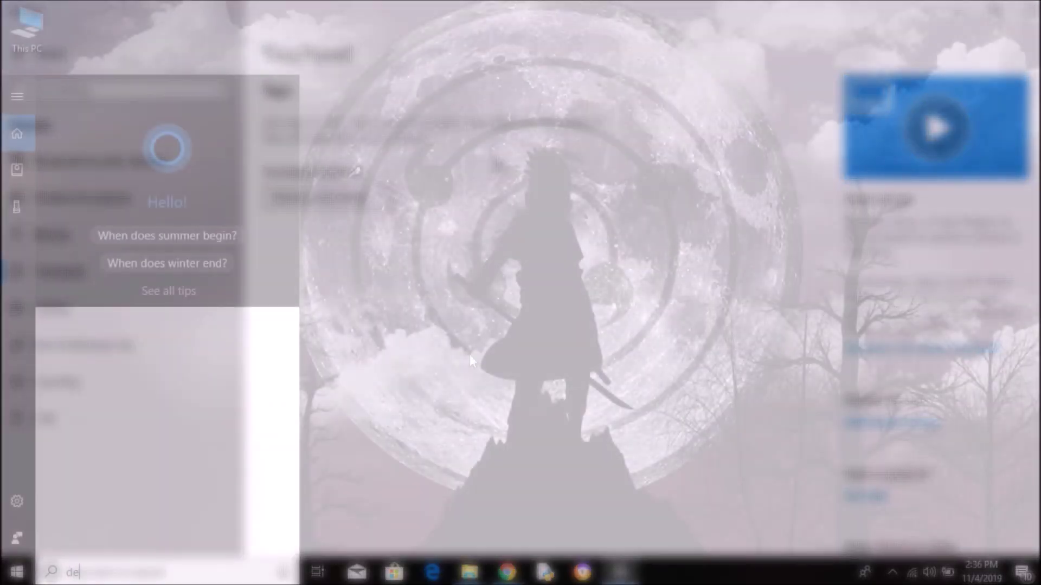
# Step: Find Device Manager through search, open it and reposition its window
pyautogui.write('vic')
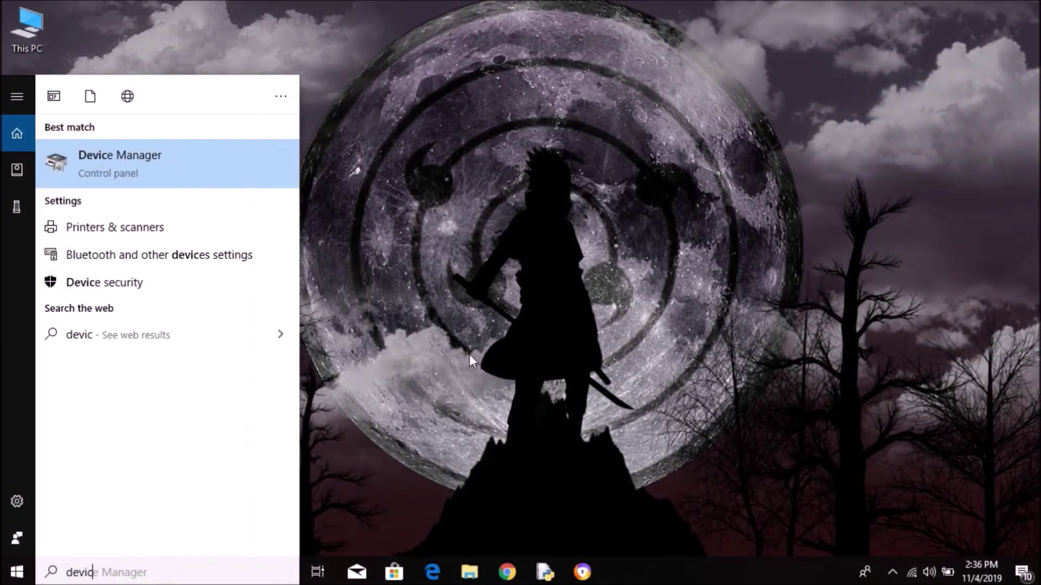
pyautogui.write('e ma')
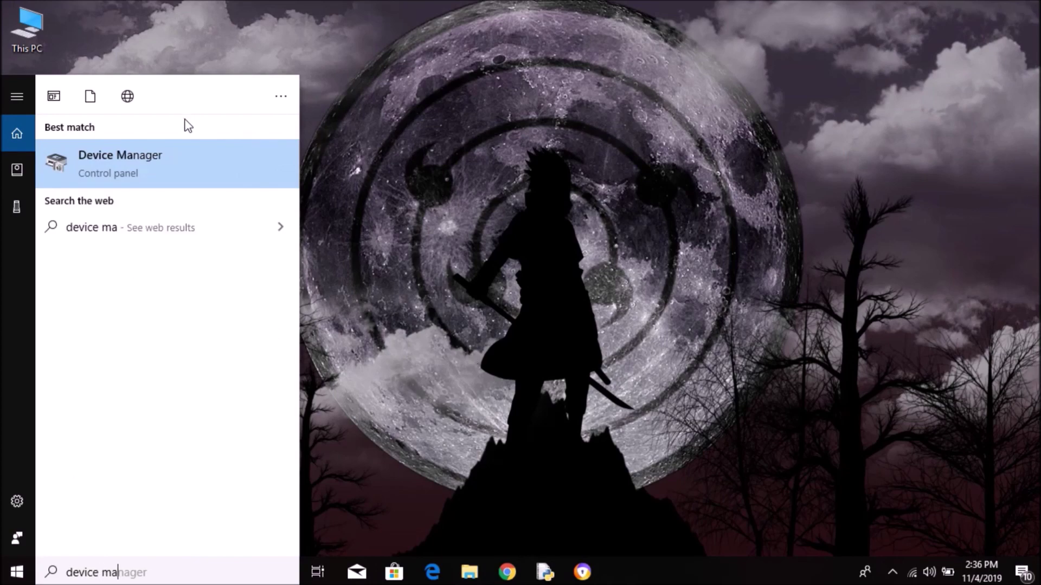
pyautogui.click(139, 163)
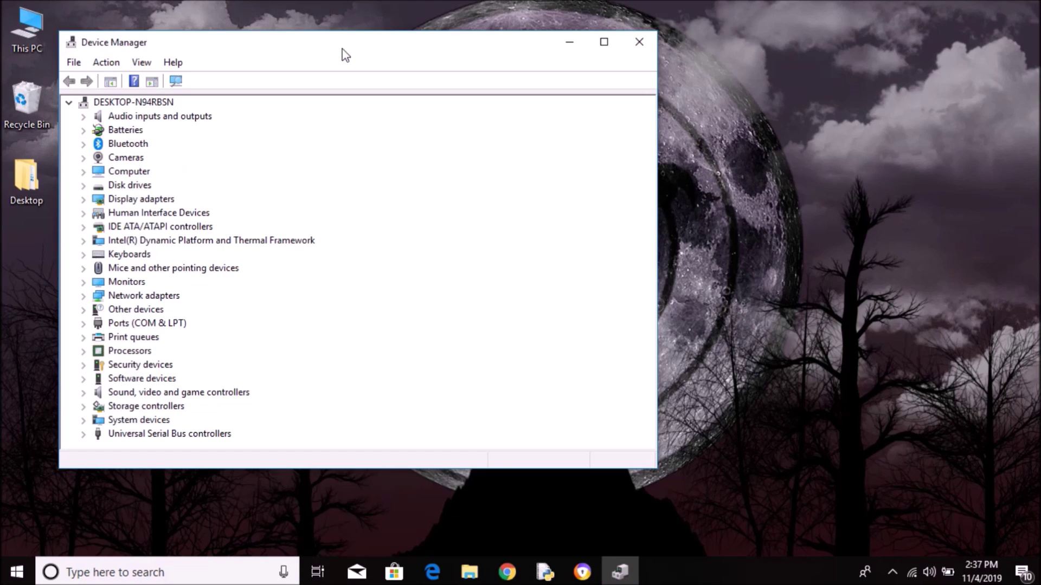
pyautogui.moveTo(341, 51); pyautogui.dragTo(431, 30)
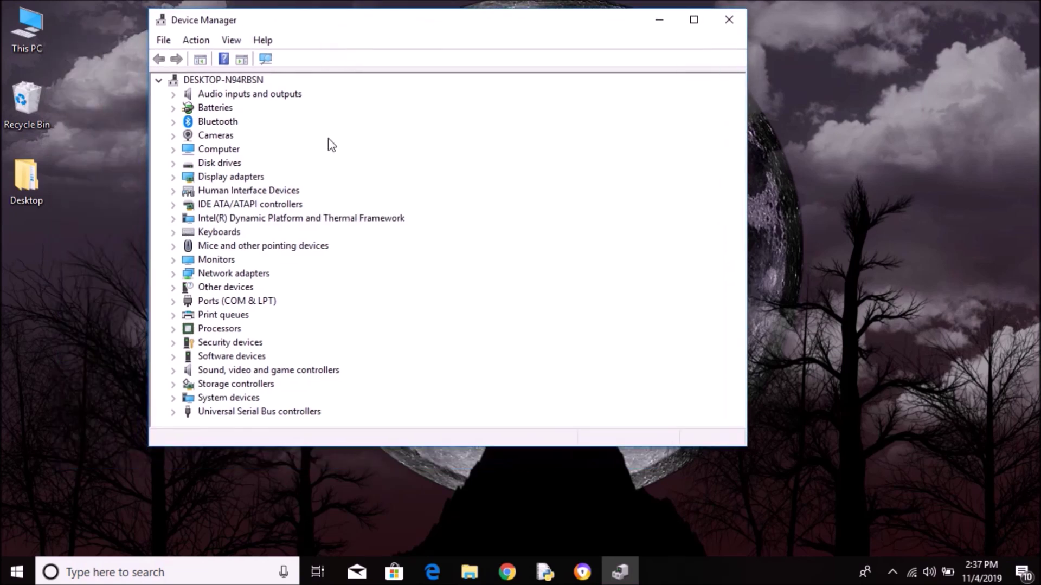
# Step: Update the HID-compliant mouse driver under Mice and other pointing devices, searching automatically
pyautogui.click(216, 249)
pyautogui.click(173, 246)
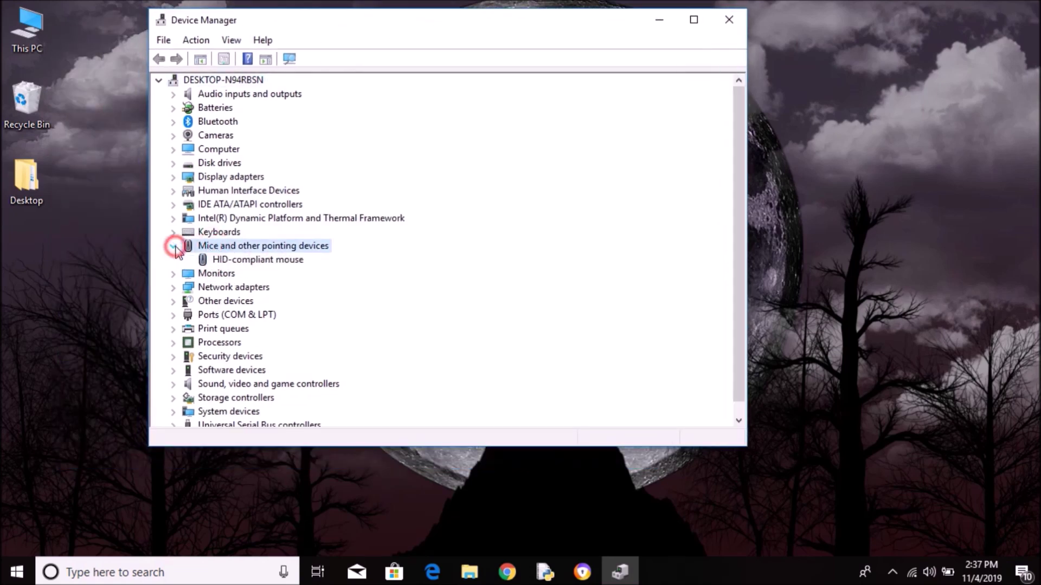
pyautogui.click(240, 262)
pyautogui.rightClick(239, 265)
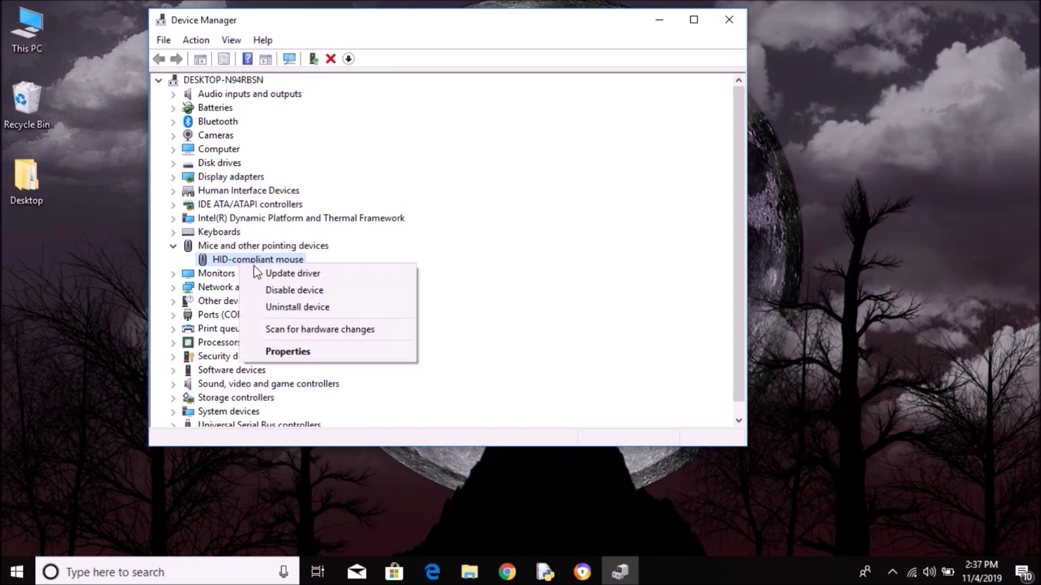
pyautogui.click(271, 275)
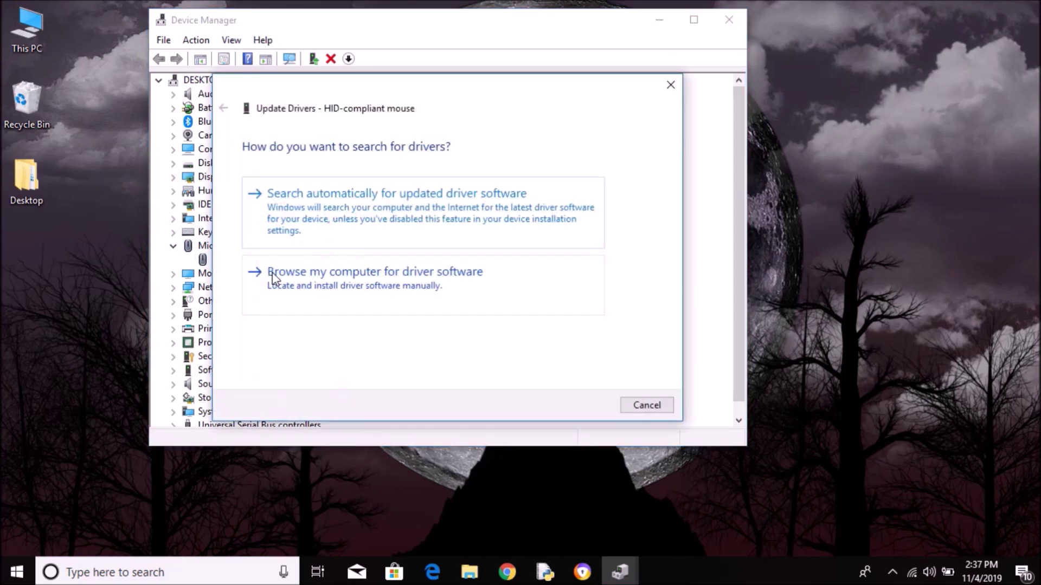
pyautogui.click(388, 211)
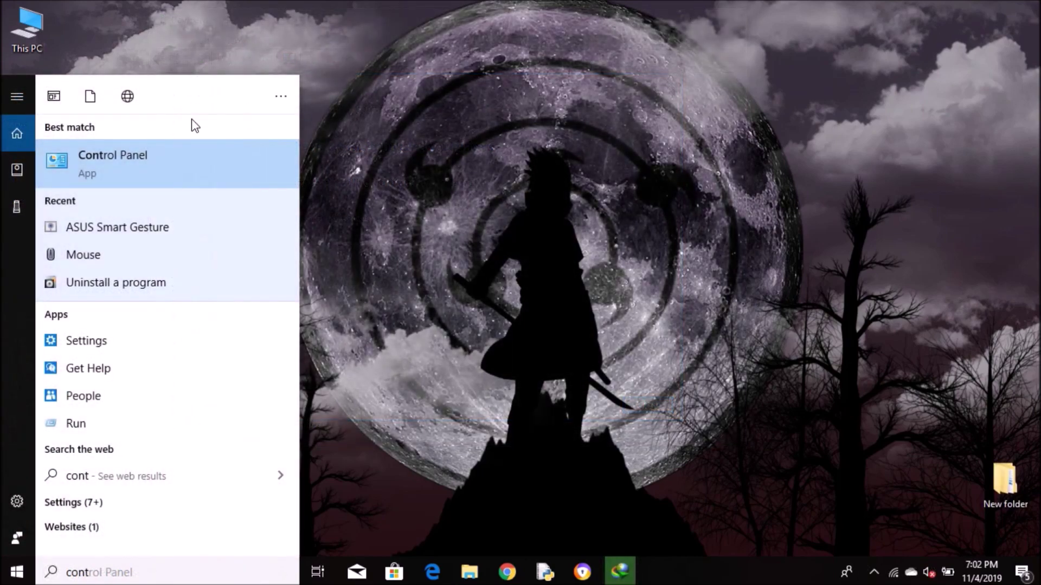
# Step: Open Control Panel, search 'smart' and open the ASUS Smart Gesture settings window
pyautogui.click(187, 145)
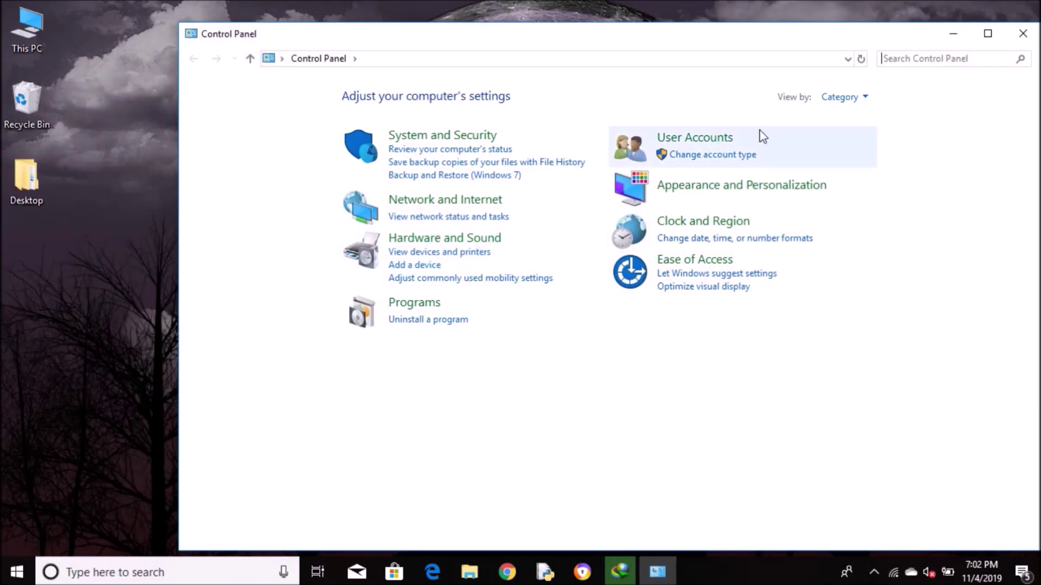
pyautogui.write('smart')
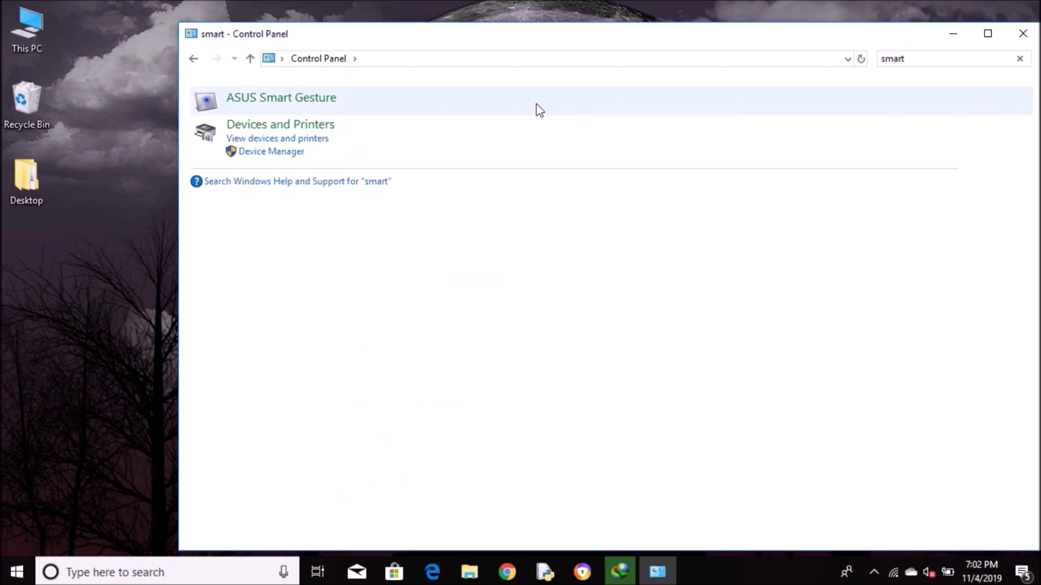
pyautogui.click(314, 103)
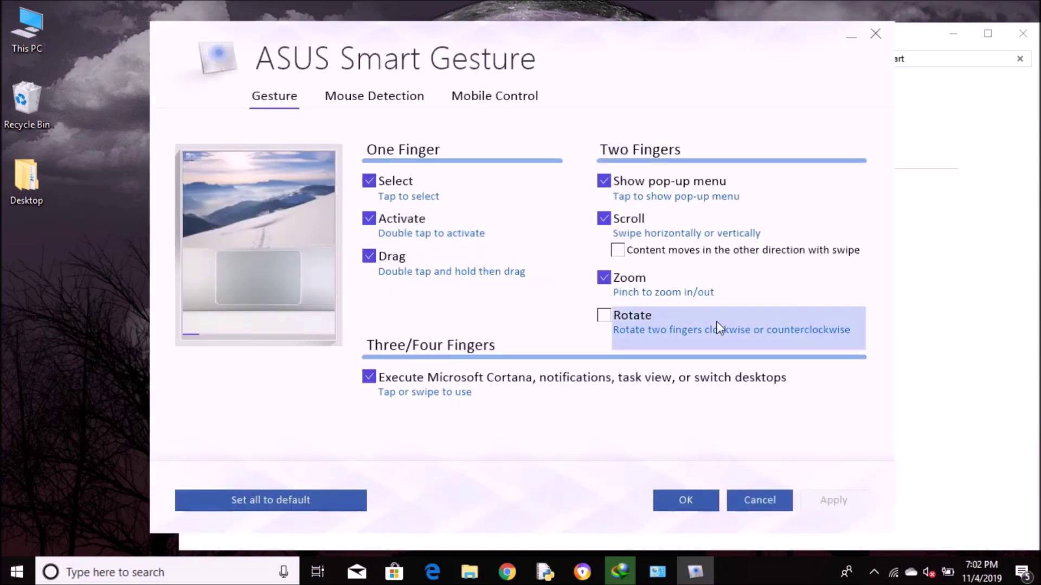
pyautogui.moveTo(759, 44); pyautogui.dragTo(734, 89)
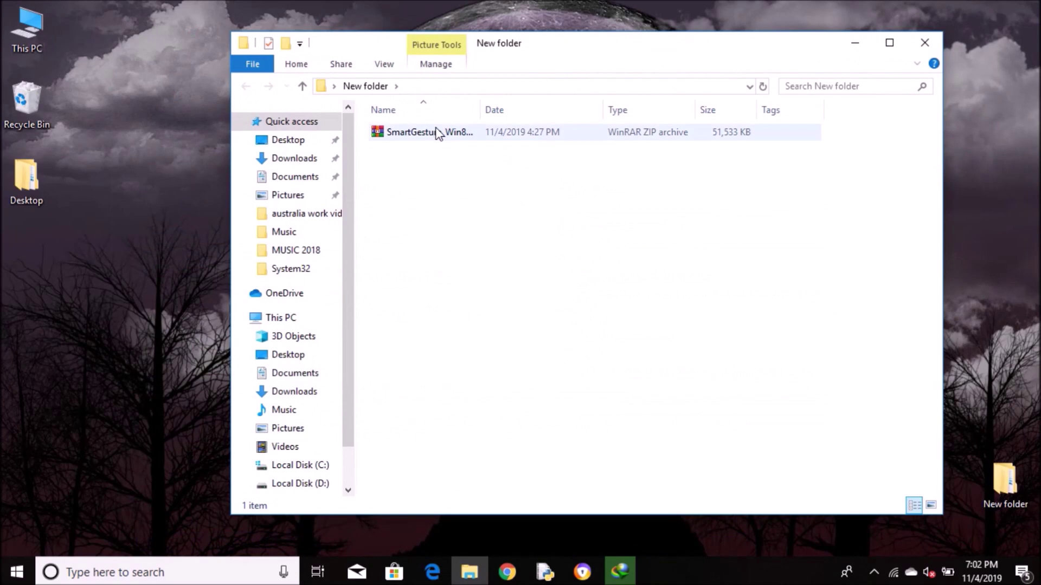
# Step: Extract the SmartGesture zip here and open the Win7_32_Win7_64_Win81_32_Win81_64_4.0.9 folder
pyautogui.click(437, 133)
pyautogui.rightClick(437, 132)
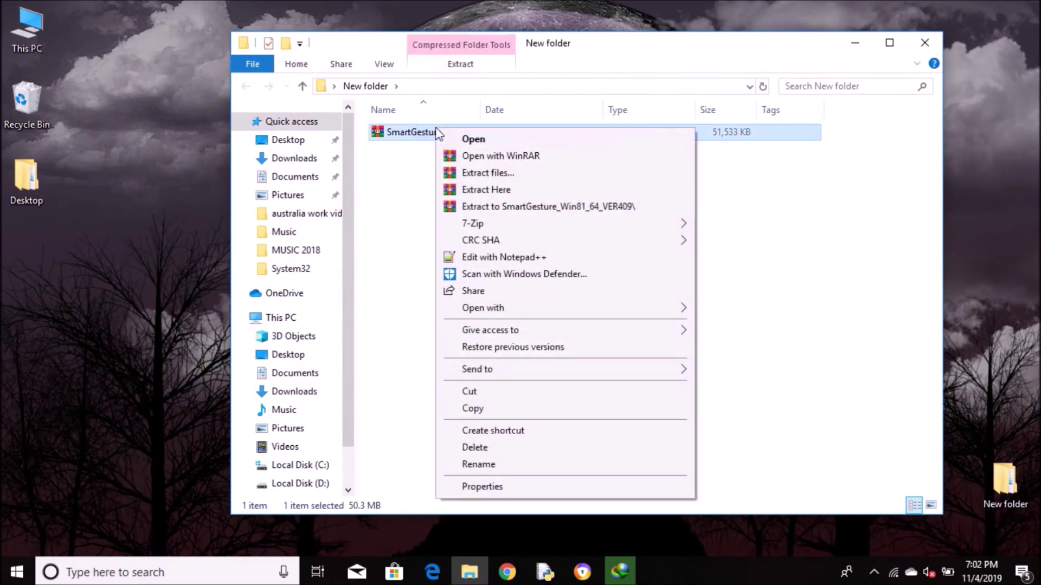
pyautogui.click(499, 189)
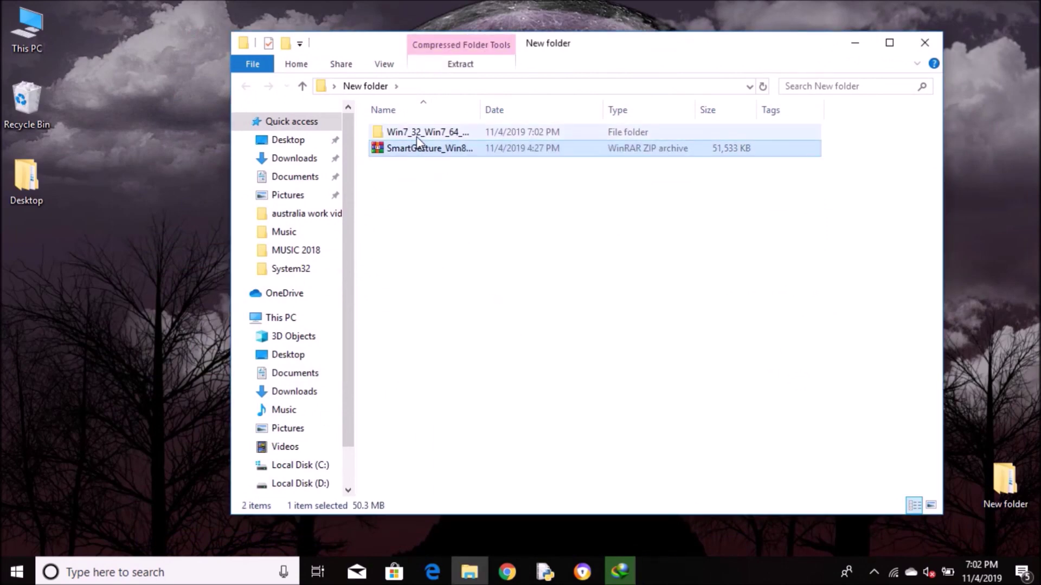
pyautogui.doubleClick(417, 135)
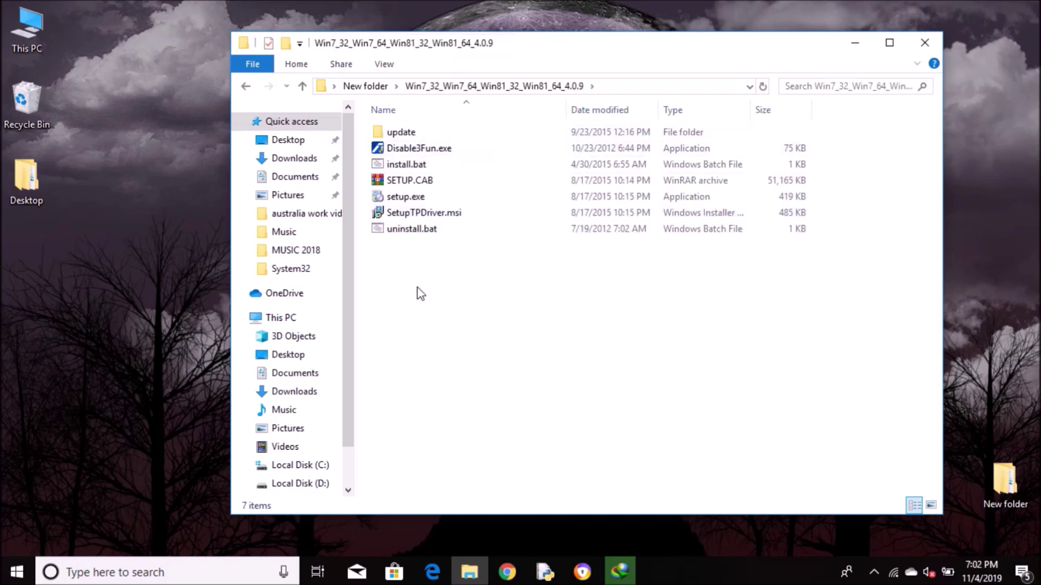
# Step: Run SetupTPDriver.msi, then exit the unfinished ASUS Smart Gesture installation
pyautogui.click(400, 212)
pyautogui.rightClick(395, 212)
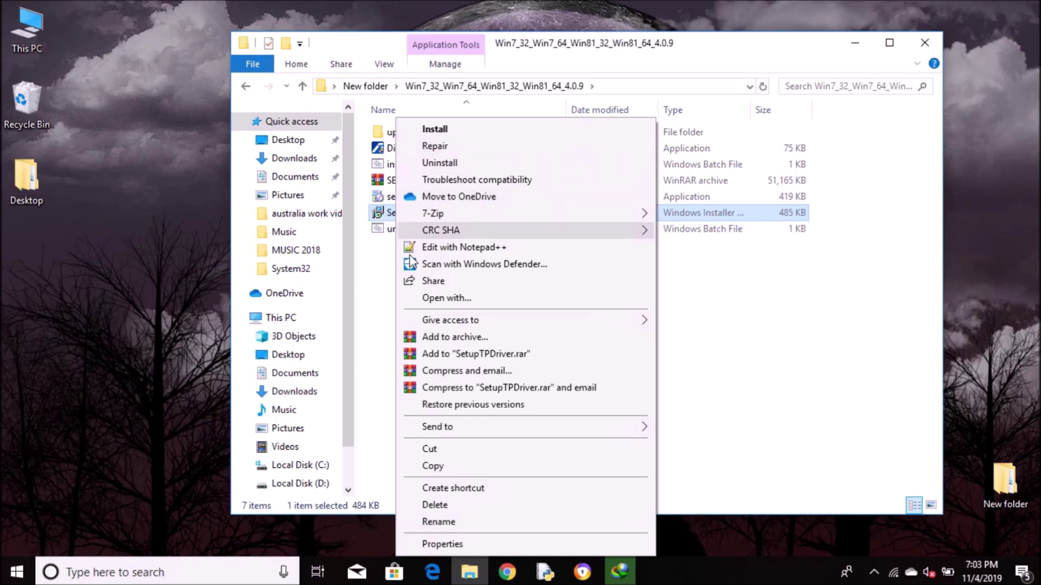
pyautogui.click(441, 135)
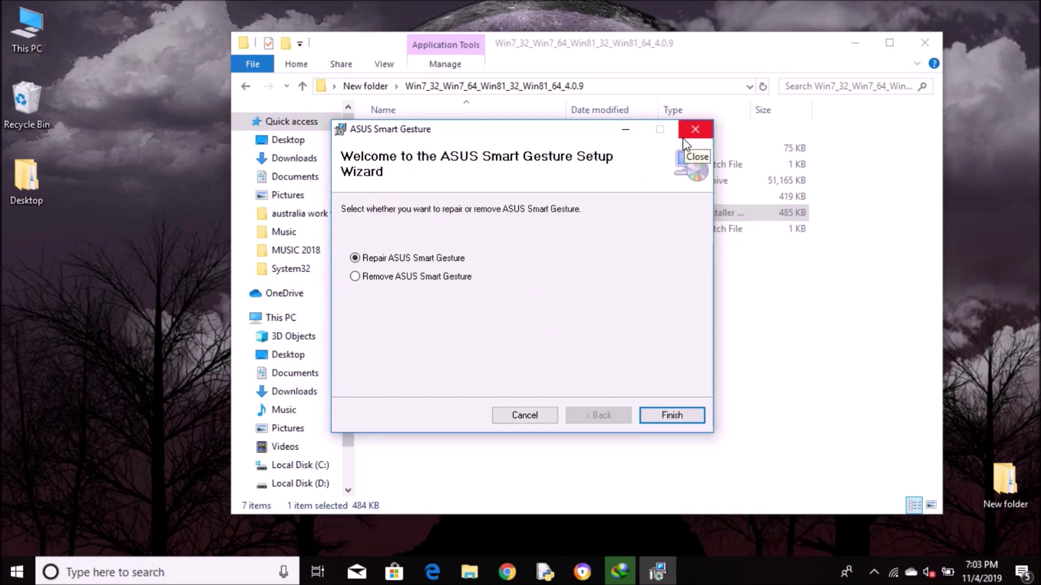
pyautogui.click(699, 130)
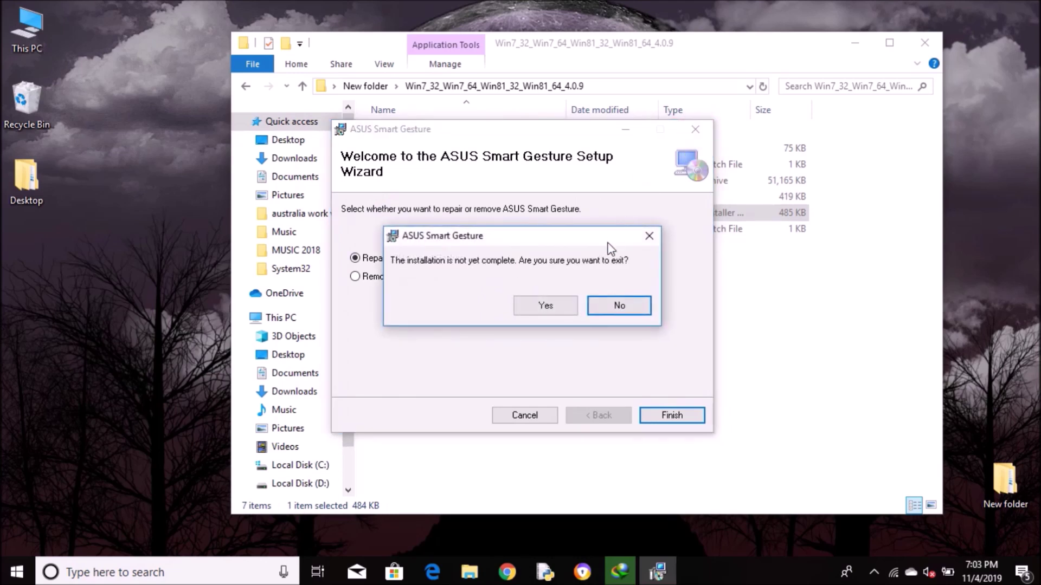
pyautogui.click(568, 307)
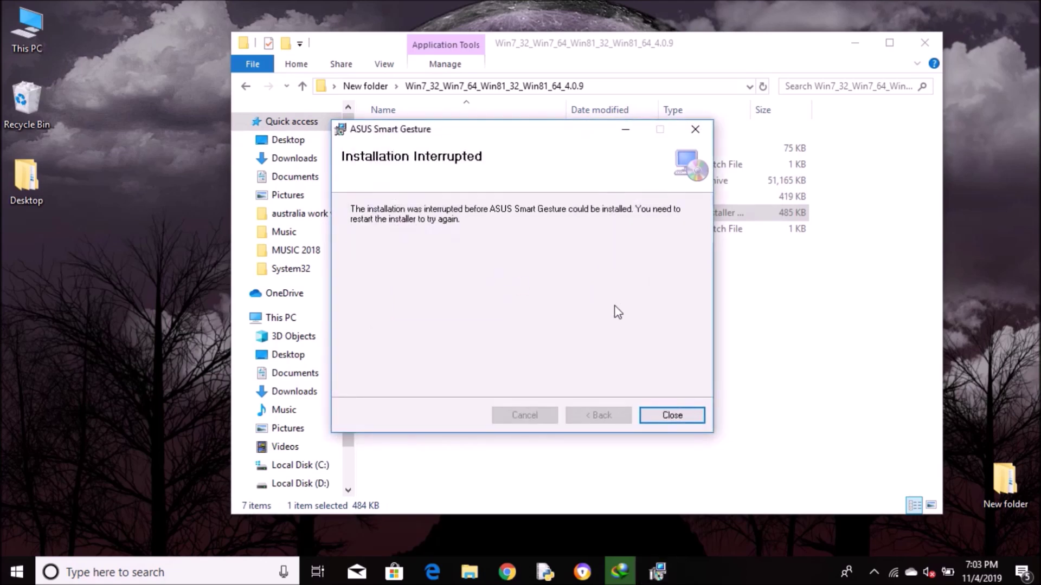
pyautogui.click(666, 416)
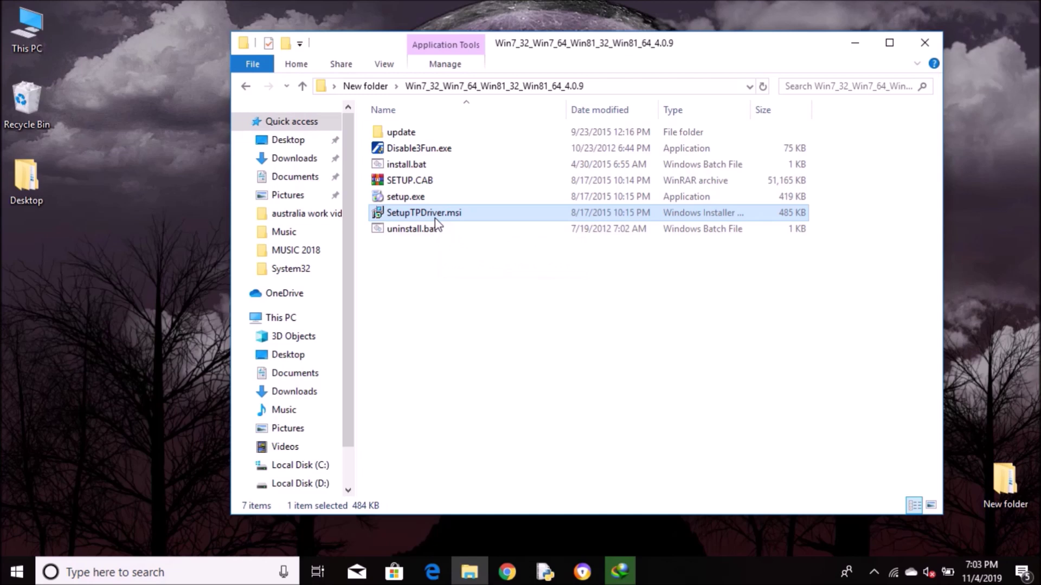
# Step: Select setup.exe, then search Control Panel for 'ges' and open ASUS Smart Gesture
pyautogui.click(407, 197)
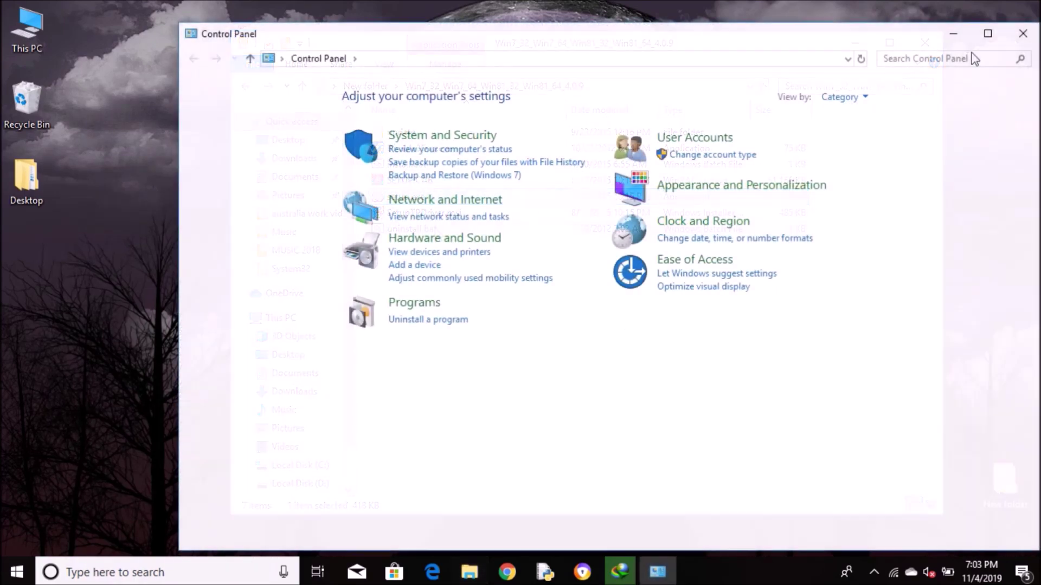
pyautogui.click(969, 58)
pyautogui.write('ges')
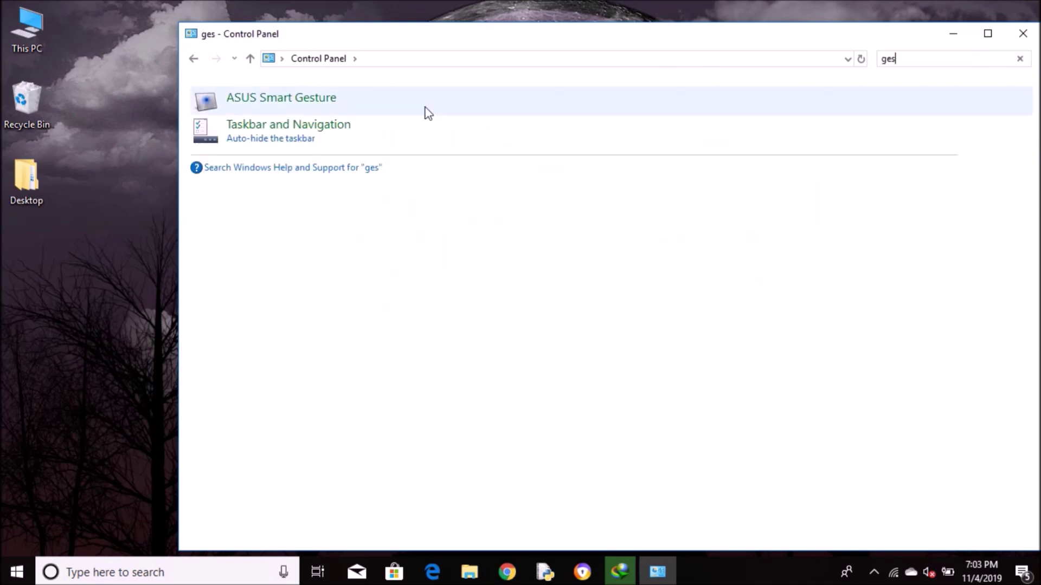
pyautogui.click(297, 99)
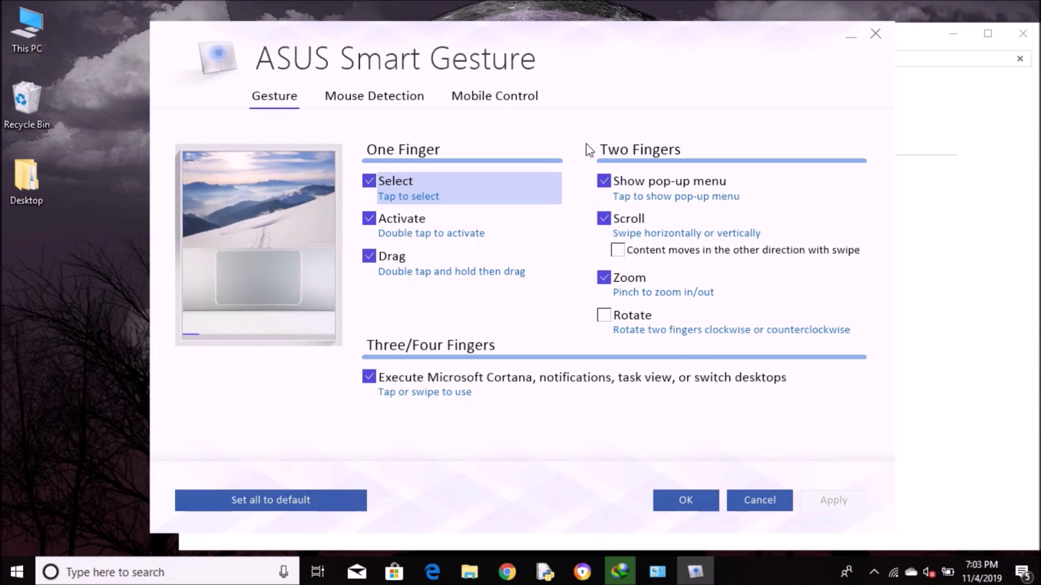
# Step: Move the ASUS Smart Gesture window up and left, review the gestures, then close it
pyautogui.moveTo(613, 38); pyautogui.dragTo(575, 29)
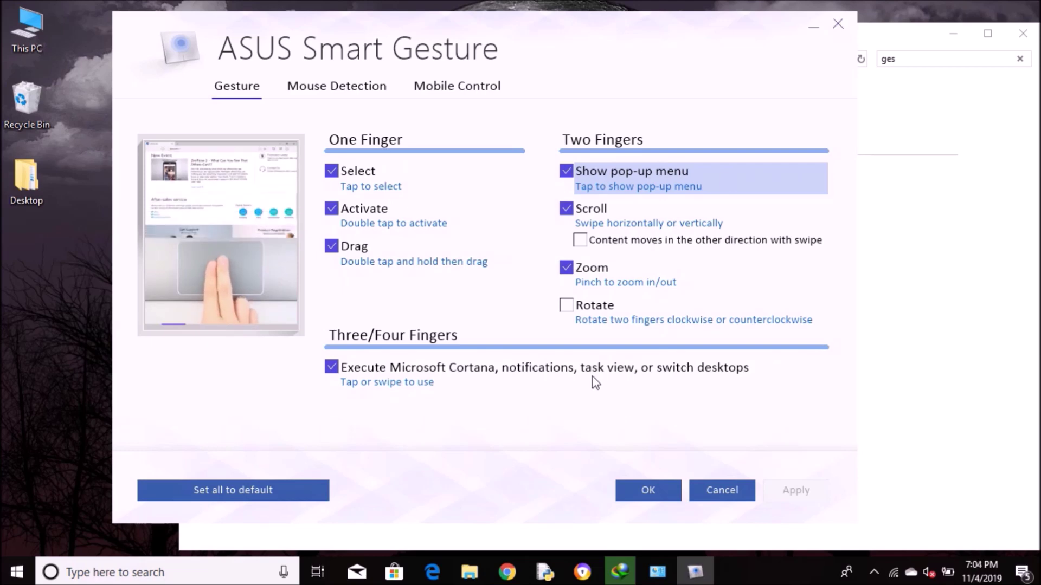
pyautogui.click(838, 26)
# Step: Clear the search, start uninstalling ASUS Smart Gesture from the programs list, then choose No
pyautogui.press('Escape')
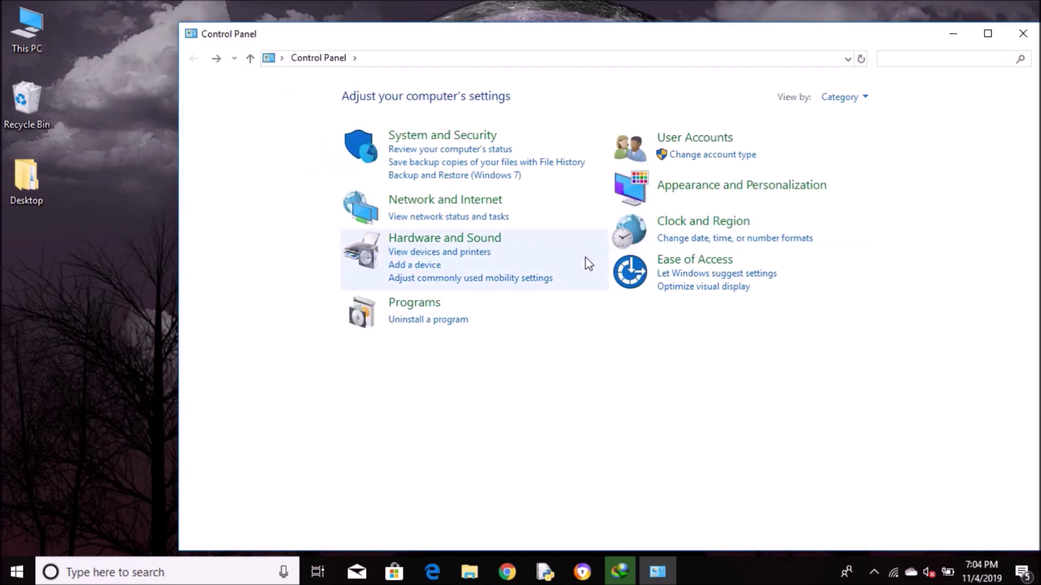
pyautogui.click(441, 325)
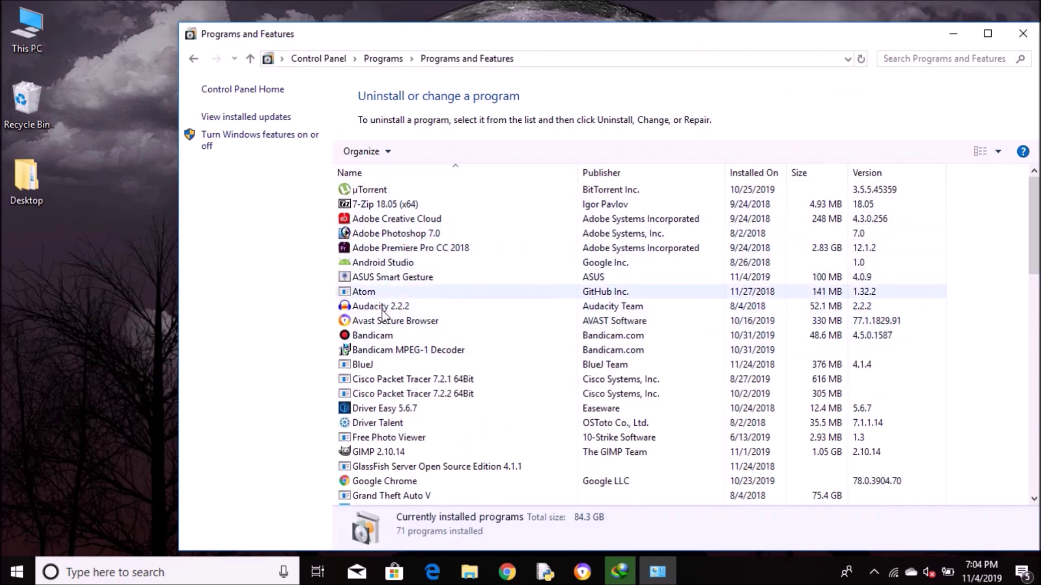
pyautogui.doubleClick(375, 278)
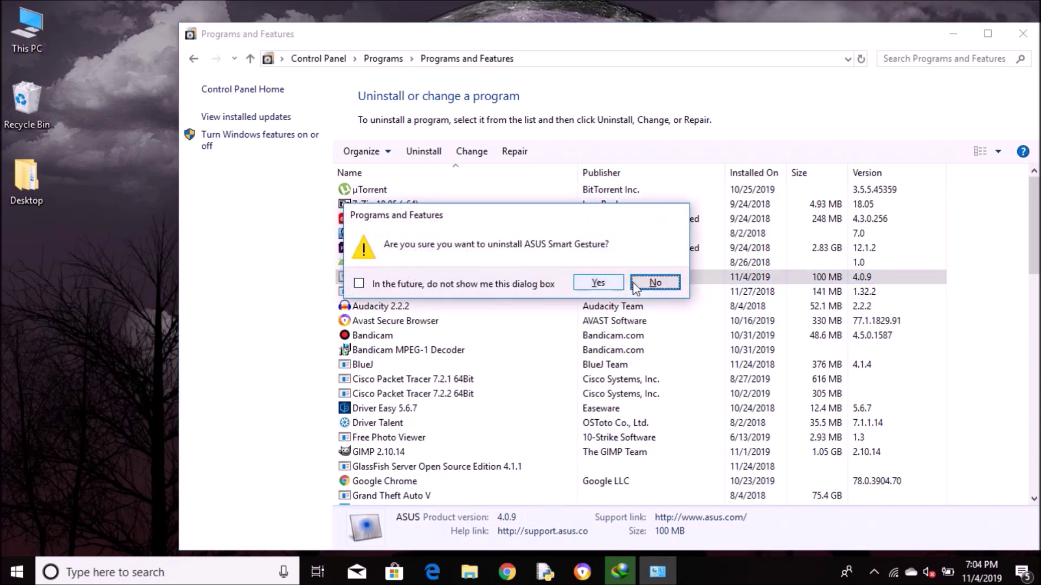
pyautogui.click(656, 284)
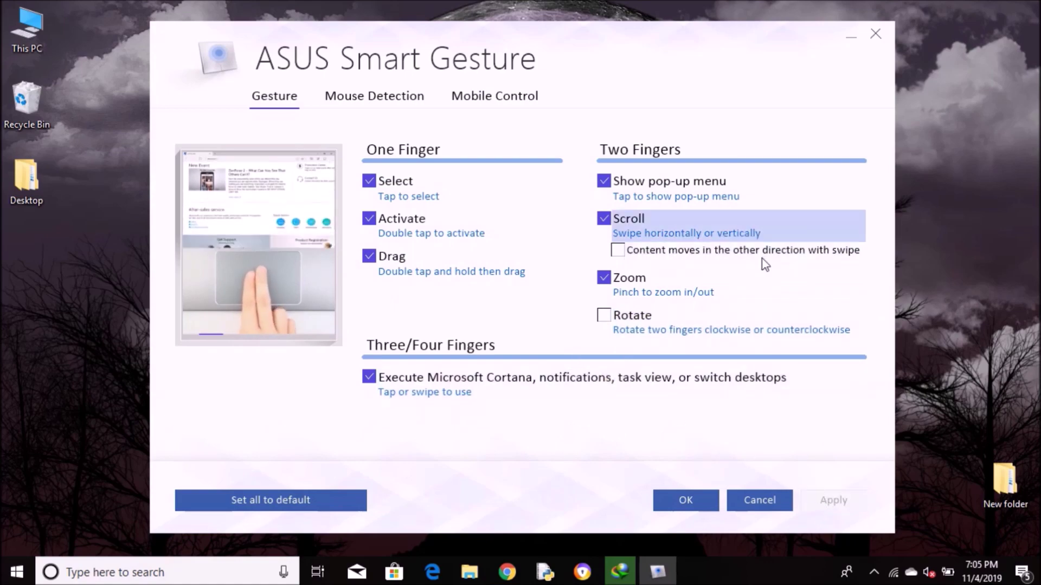
# Step: Accept the gesture settings and scroll the Chrome laptop image results up and down
pyautogui.click(682, 495)
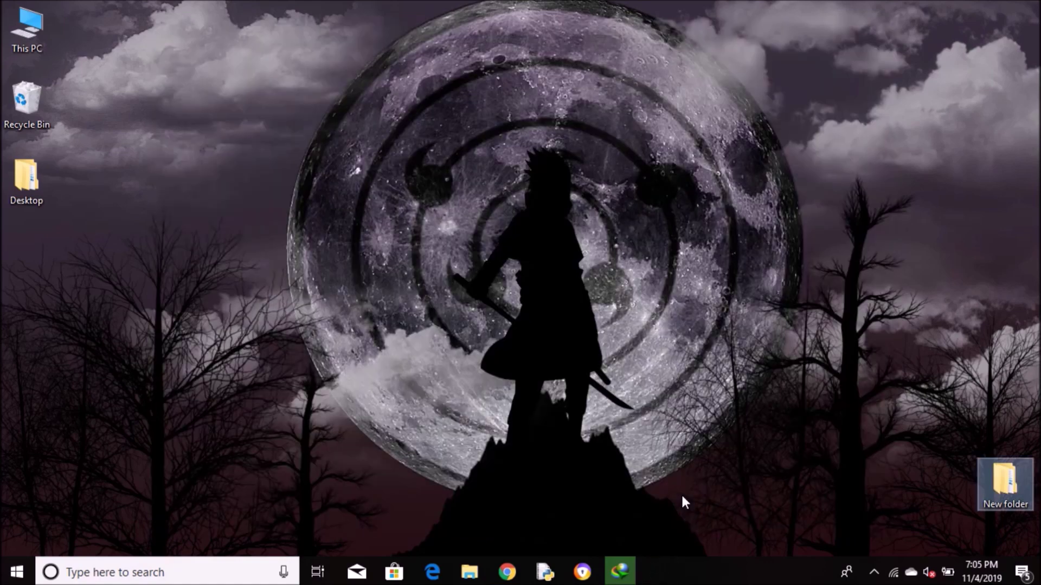
pyautogui.click(506, 573)
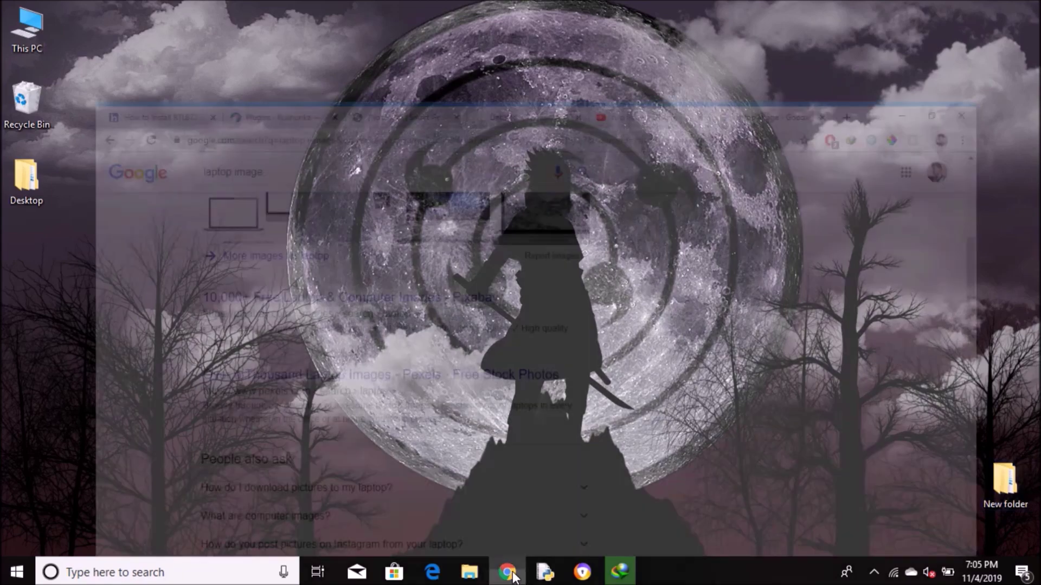
pyautogui.scroll(7, 665, 373)
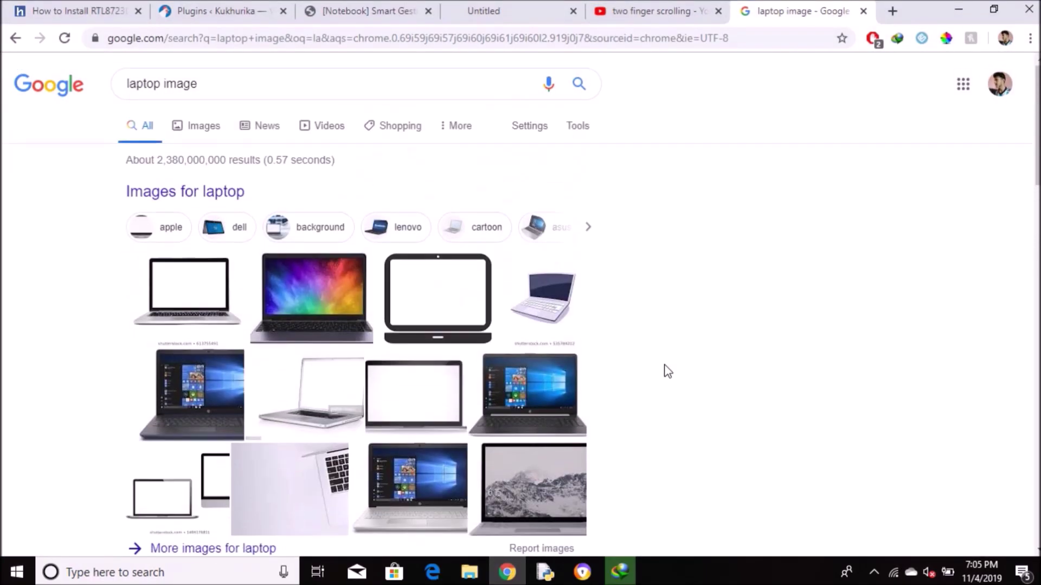
pyautogui.scroll(-4, 665, 367)
pyautogui.scroll(1, 665, 368)
pyautogui.scroll(-6, 667, 371)
pyautogui.scroll(9, 667, 371)
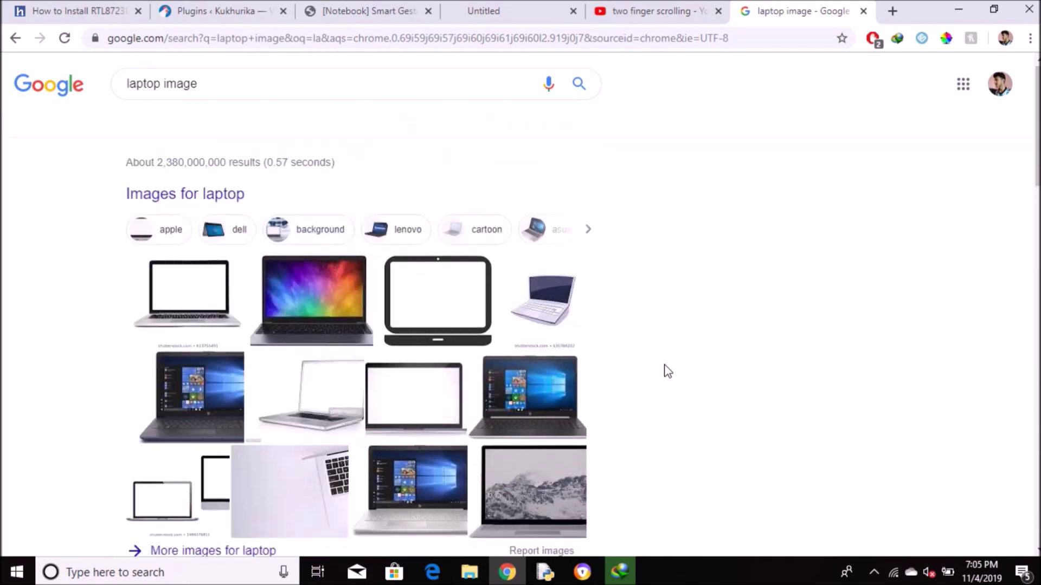
pyautogui.scroll(-12, 667, 372)
pyautogui.scroll(10, 667, 371)
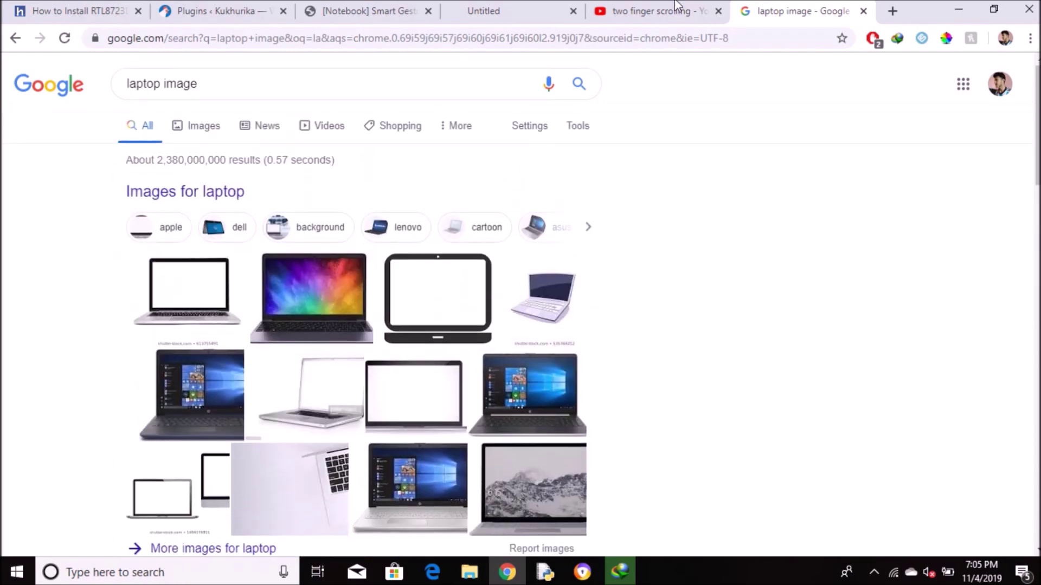
pyautogui.keyDown('ctrl'); pyautogui.scroll(4, 523, 291); pyautogui.keyUp('ctrl')
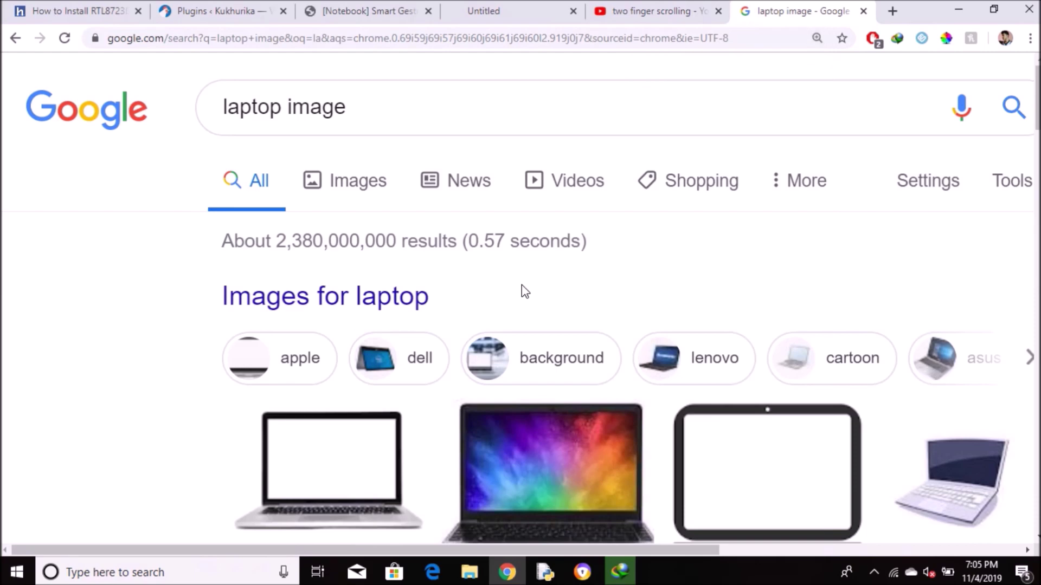
pyautogui.keyDown('ctrl'); pyautogui.scroll(7, 521, 286); pyautogui.keyUp('ctrl')
# Step: Alt+Tab back to Chrome and scroll the results vertically and horizontally
pyautogui.hotkey('alt', 'Tab')
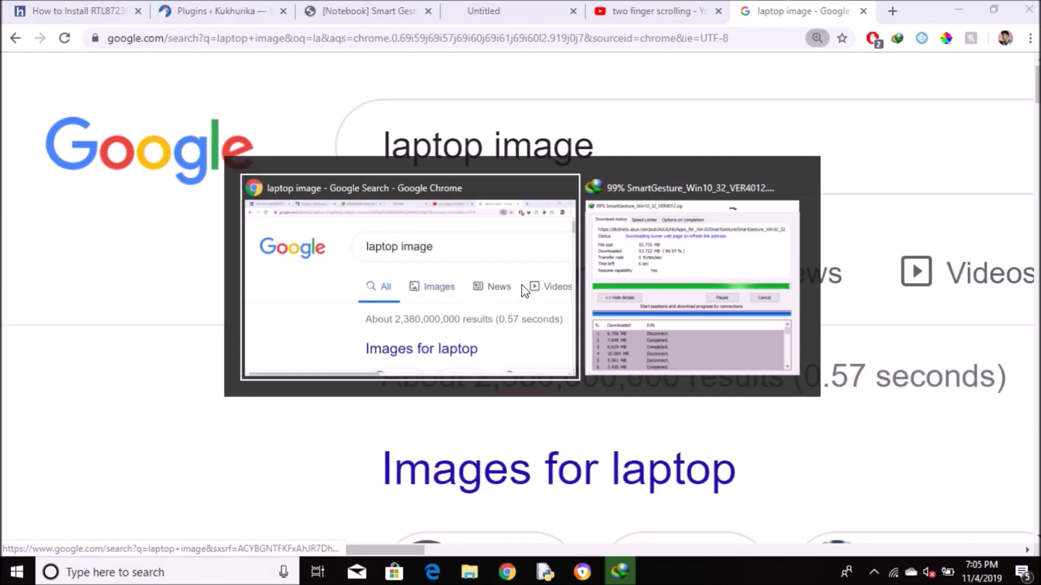
pyautogui.hotkey('alt', 'Tab')
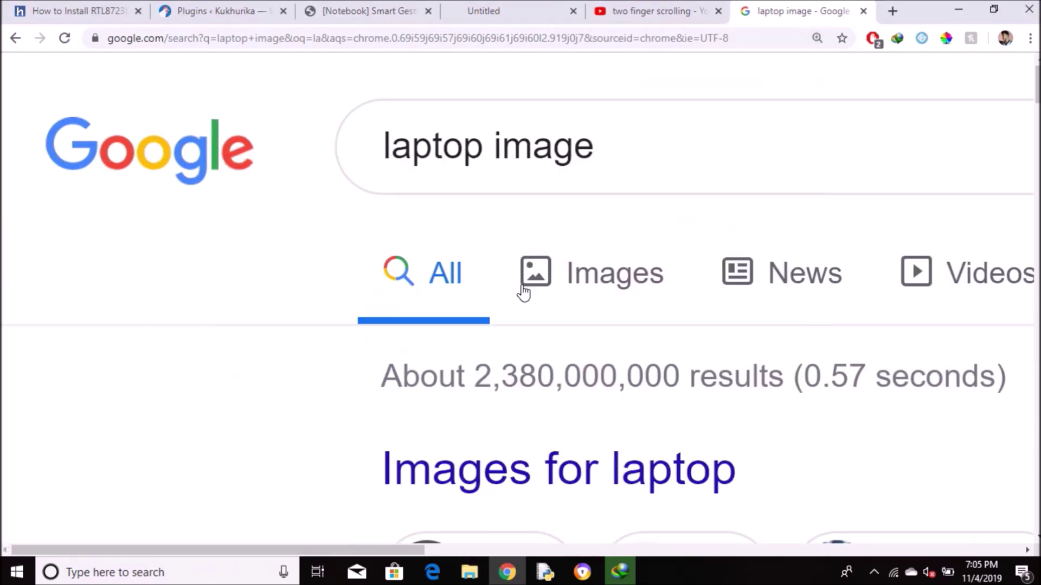
pyautogui.scroll(-4, 522, 364)
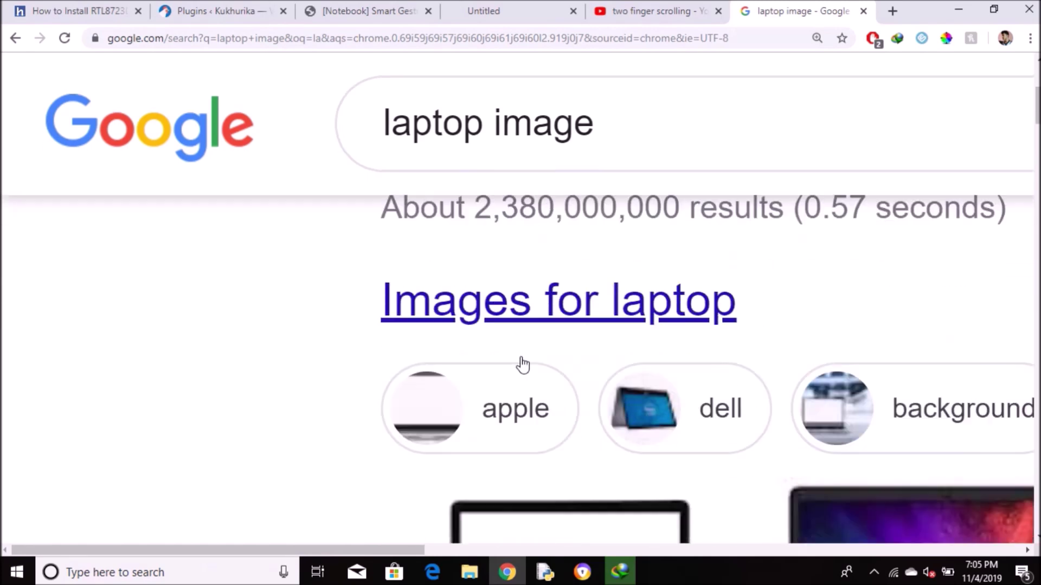
pyautogui.scroll(-3, 522, 365)
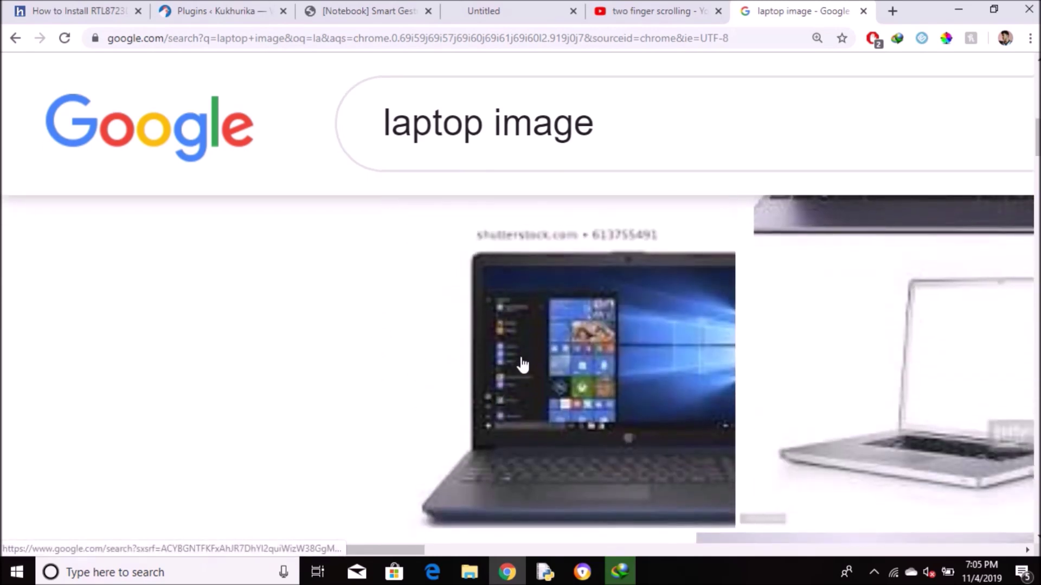
pyautogui.hscroll(10, 522, 364)
pyautogui.scroll(-2, 523, 365)
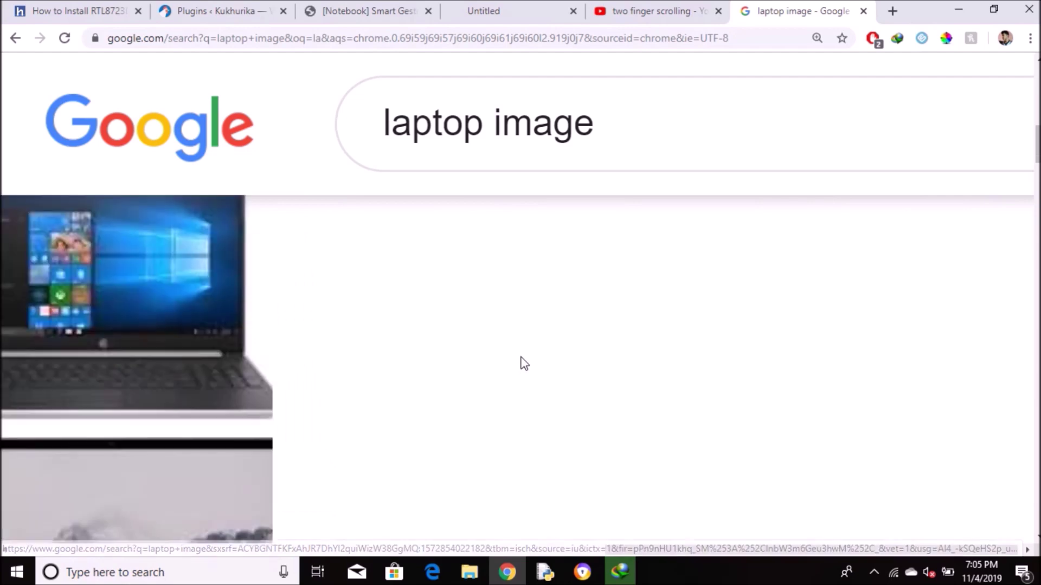
pyautogui.hscroll(-8, 523, 365)
pyautogui.scroll(3, 523, 363)
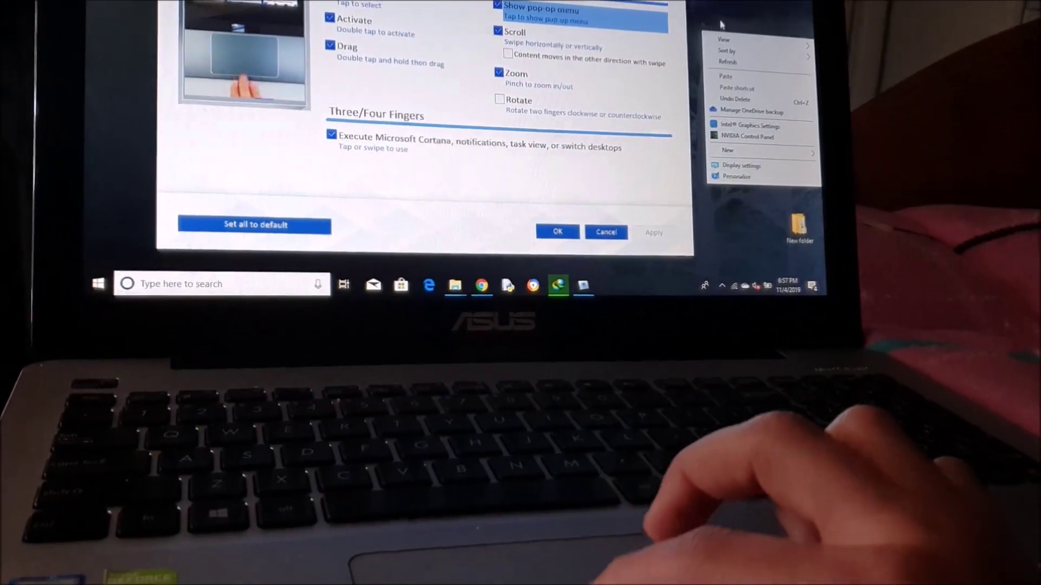
# Step: Test the desktop context menu with the touchpad, then return to Chrome's 'laptop image' results
pyautogui.click(721, 24)
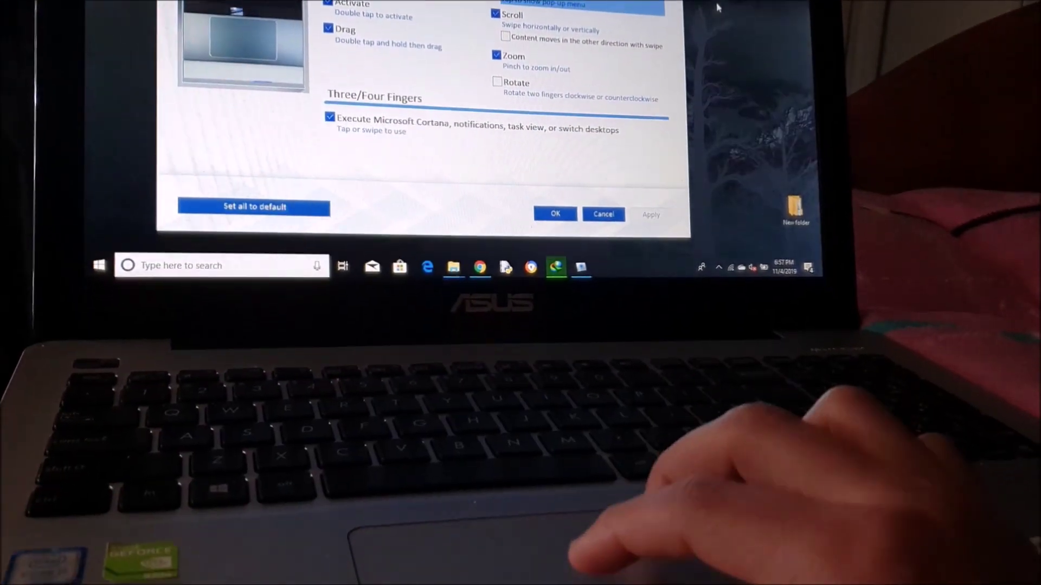
pyautogui.rightClick(721, 24)
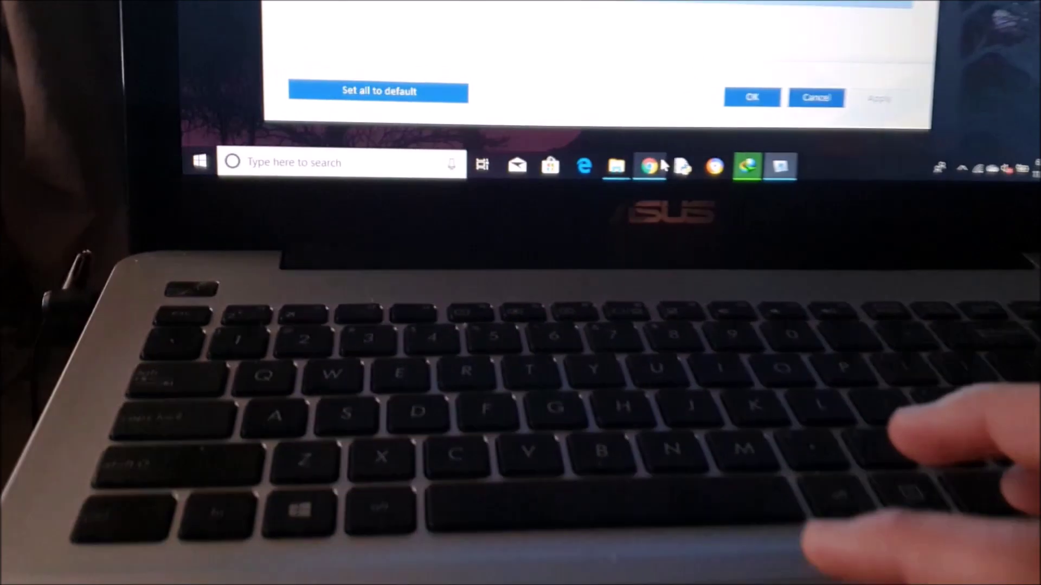
pyautogui.click(575, 379)
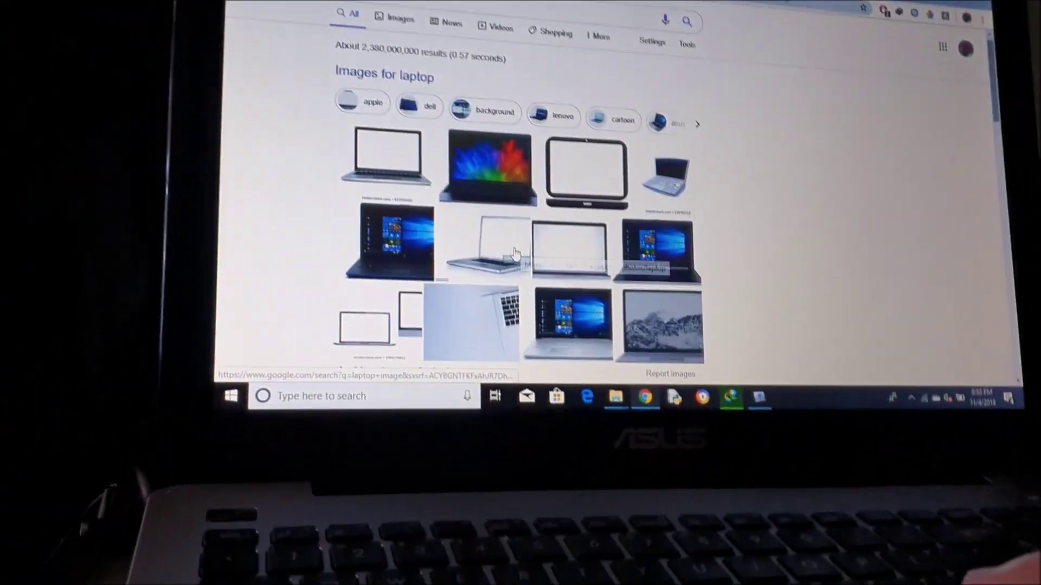
# Step: Pinch-zoom and two-finger scroll the Google laptop image results up, down, left and right
pyautogui.scroll(5, 496, 227)
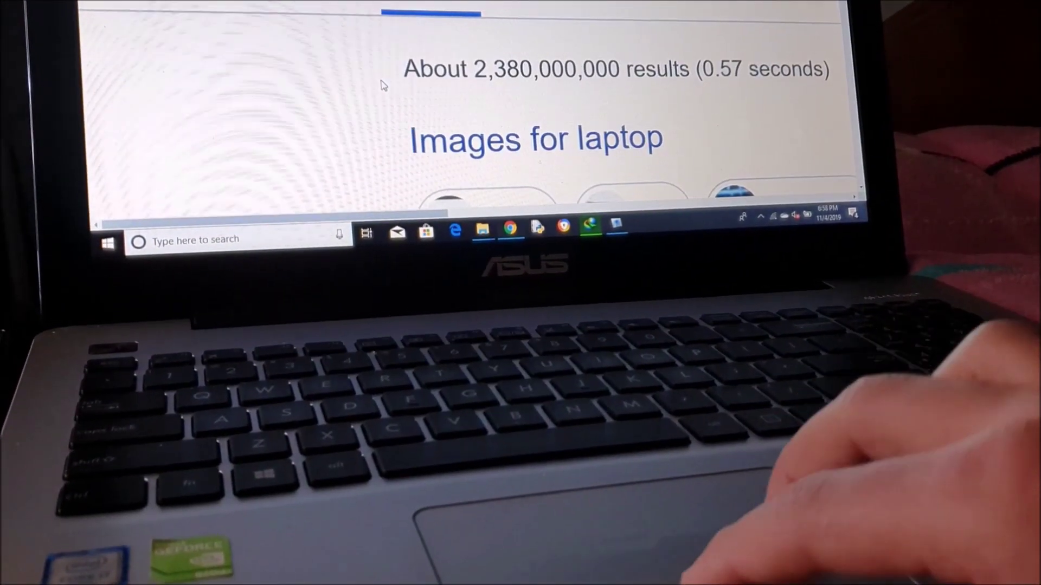
pyautogui.scroll(-5, 384, 86)
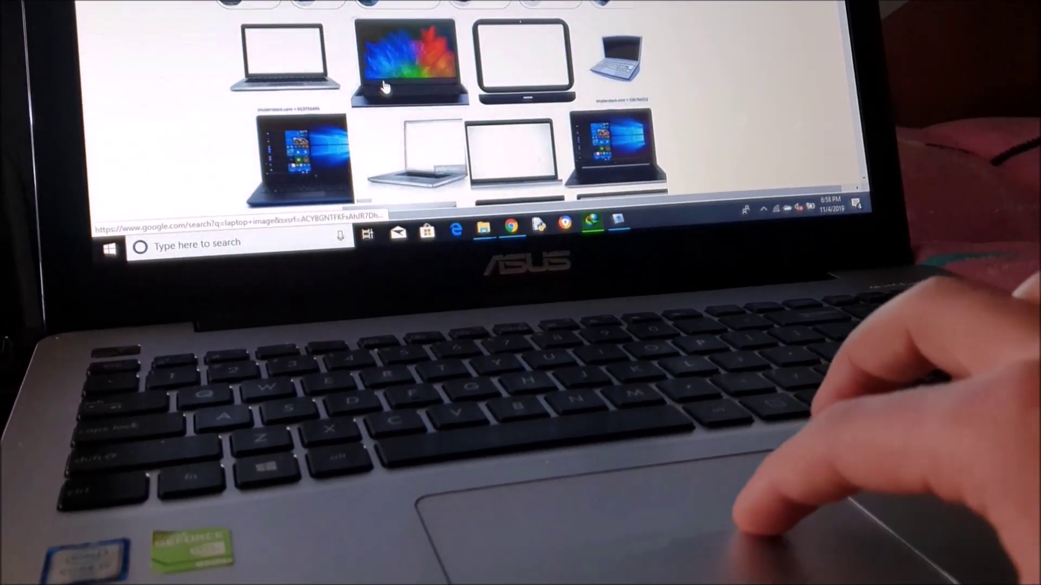
pyautogui.scroll(5, 356, 78)
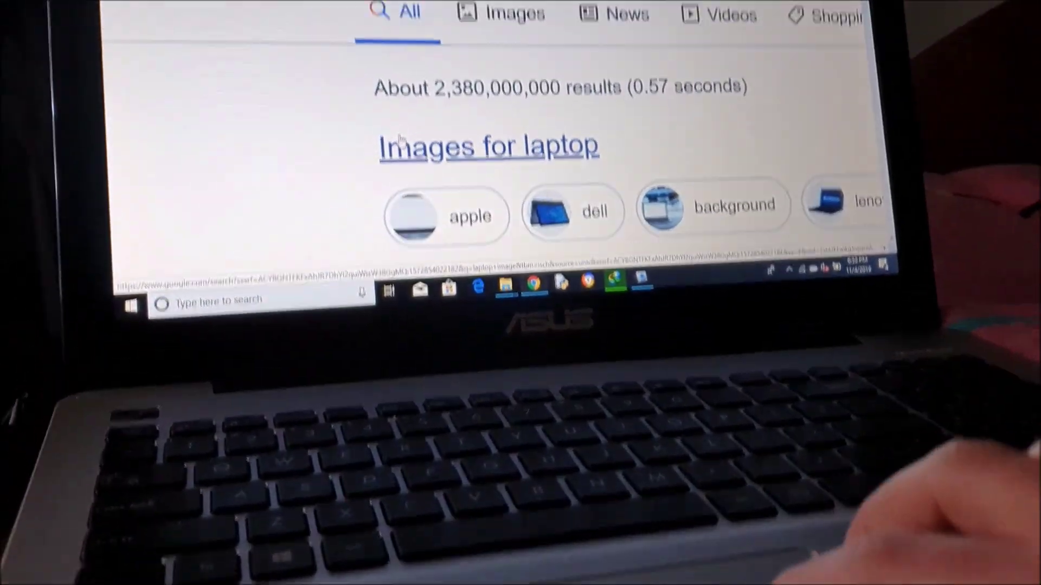
pyautogui.hscroll(3, 374, 49)
pyautogui.hscroll(-3, 374, 48)
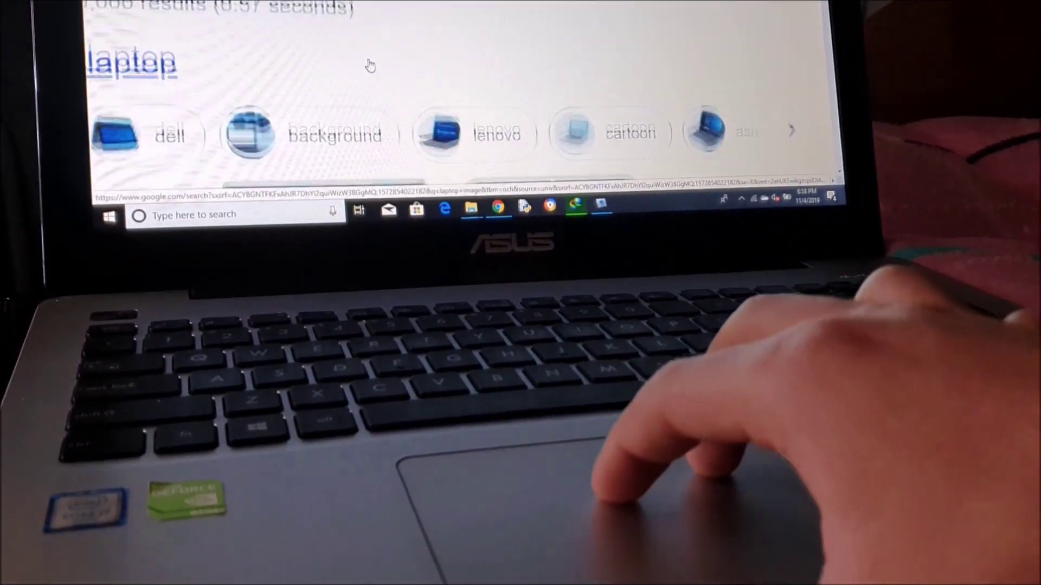
pyautogui.scroll(-5, 375, 94)
pyautogui.scroll(-3, 375, 94)
pyautogui.scroll(5, 379, 90)
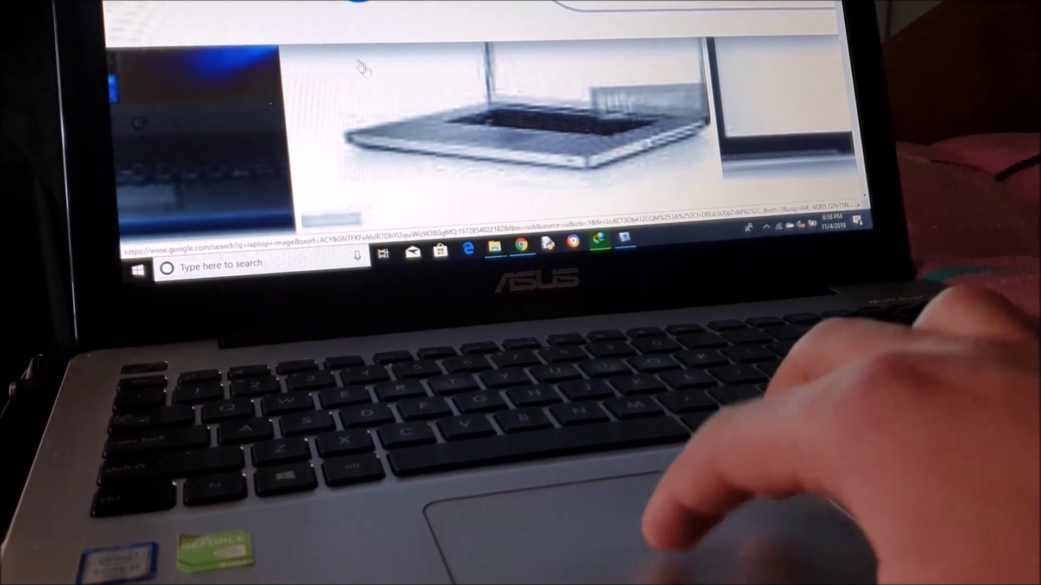
pyautogui.scroll(-5, 382, 80)
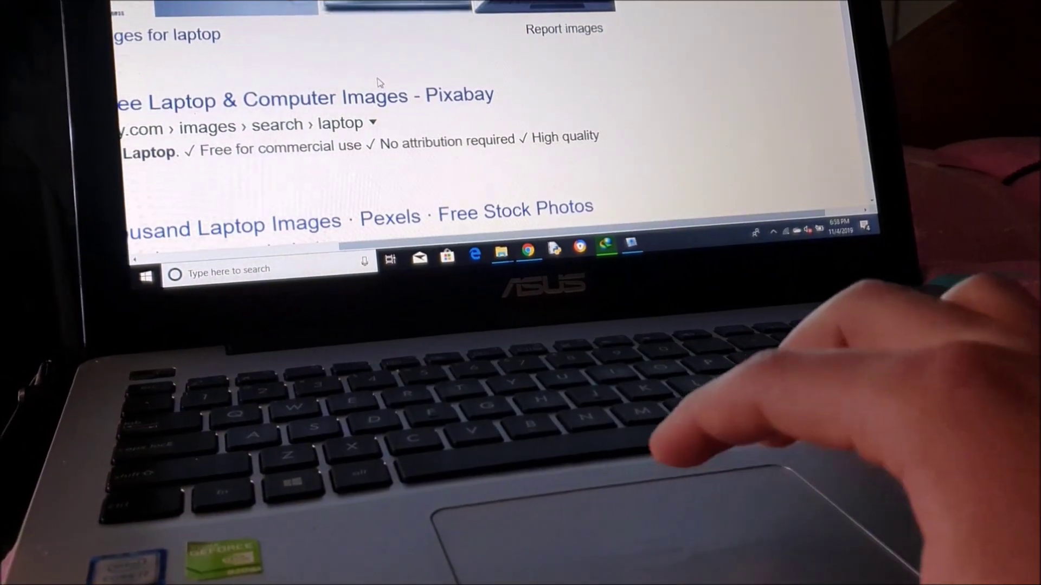
pyautogui.scroll(-3, 376, 79)
pyautogui.scroll(-2, 363, 81)
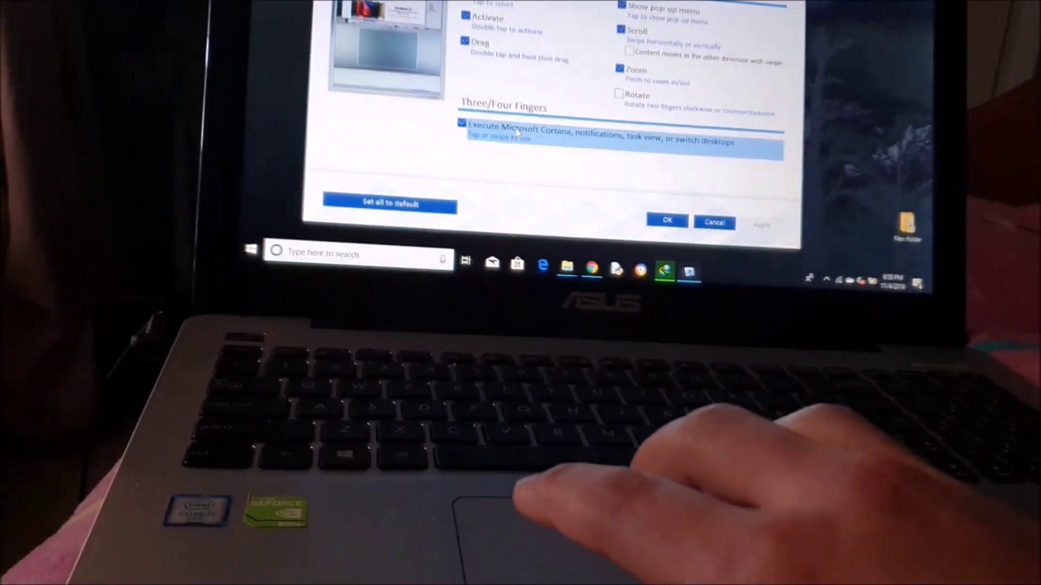
# Step: Toggle the Three/Four Fingers Cortana checkbox and bring up the Alt+Tab window switcher
pyautogui.click(518, 132)
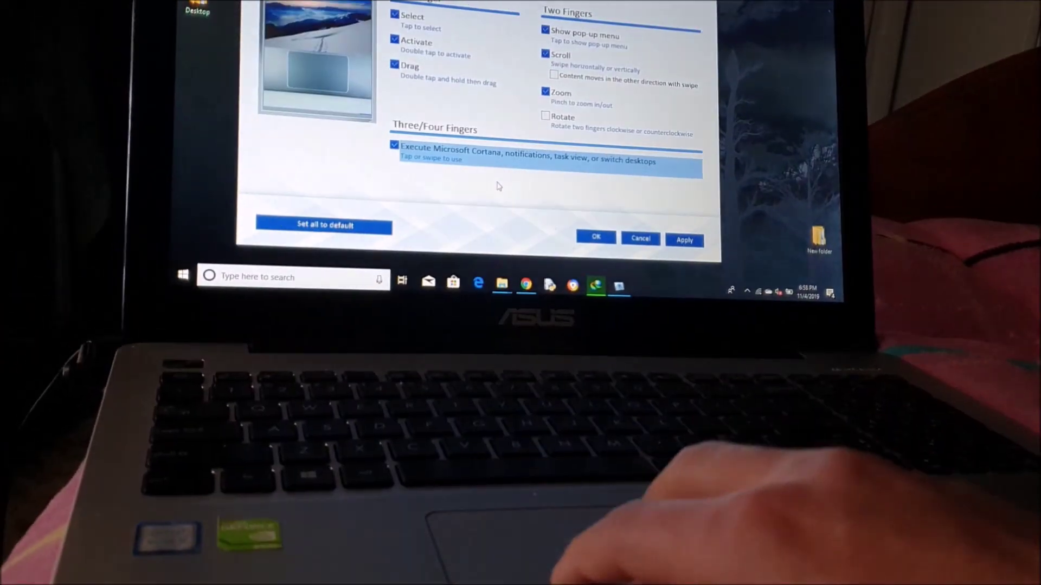
pyautogui.hotkey('alt', 'Tab')
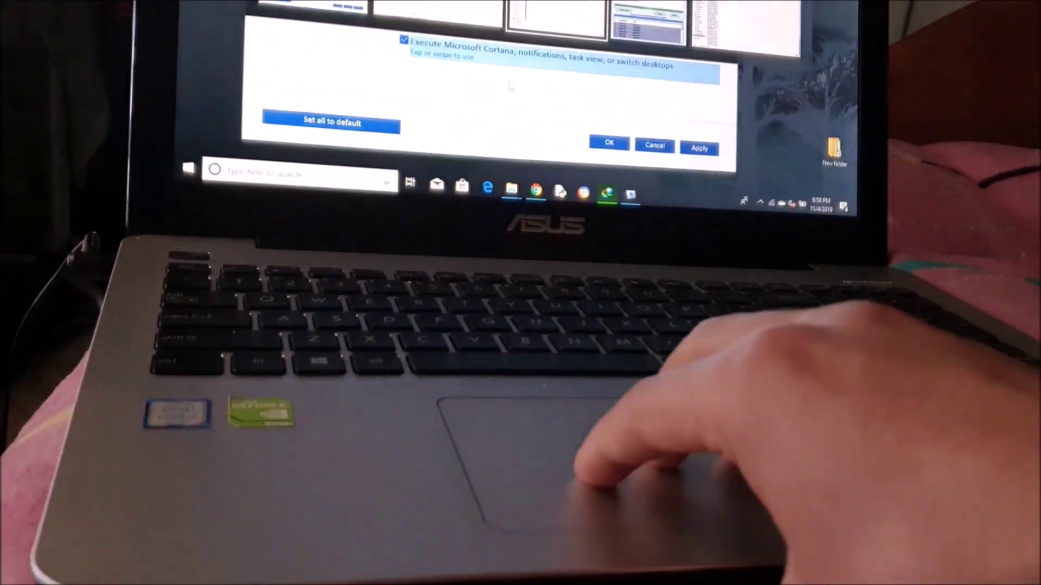